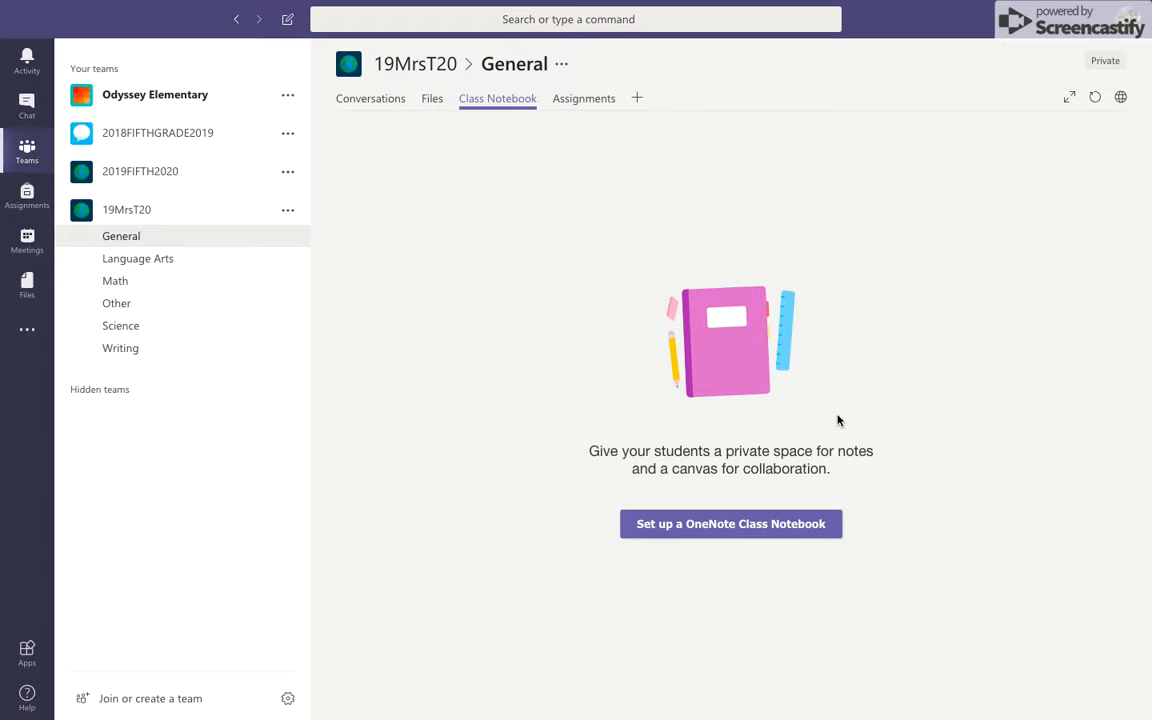
# - Start the OneNote Class Notebook setup and name the first three student sections Language Arts, Social Studies and Writing
pyautogui.click(689, 530)
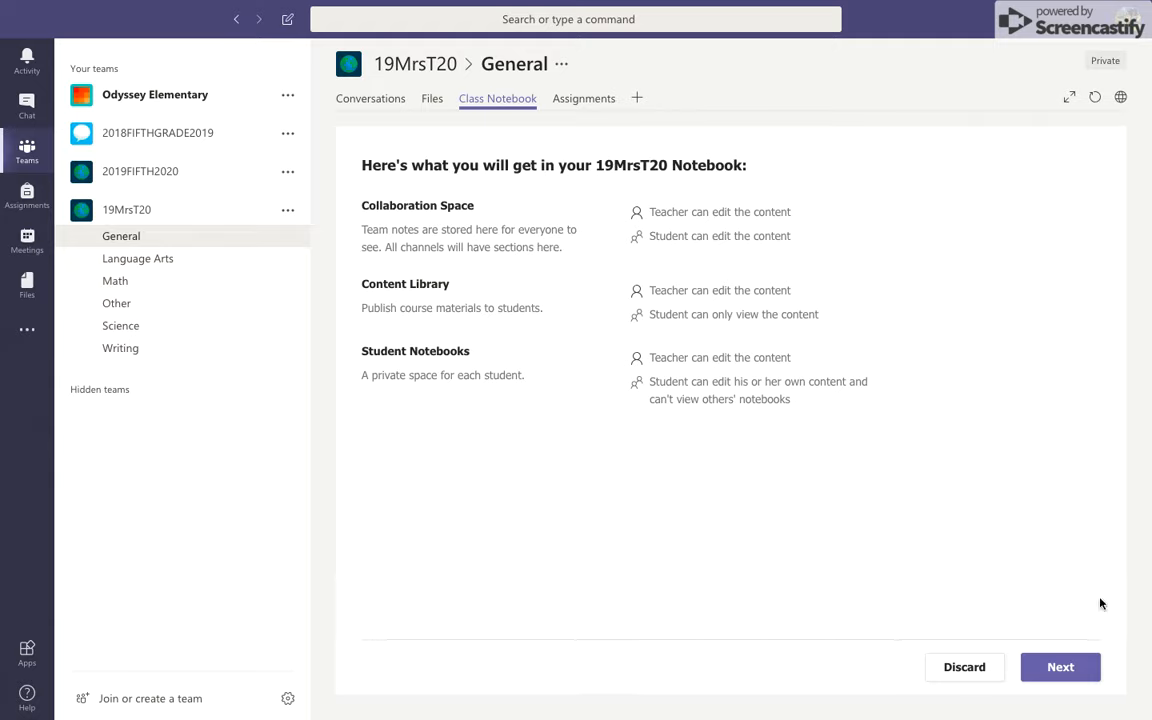
pyautogui.click(1067, 663)
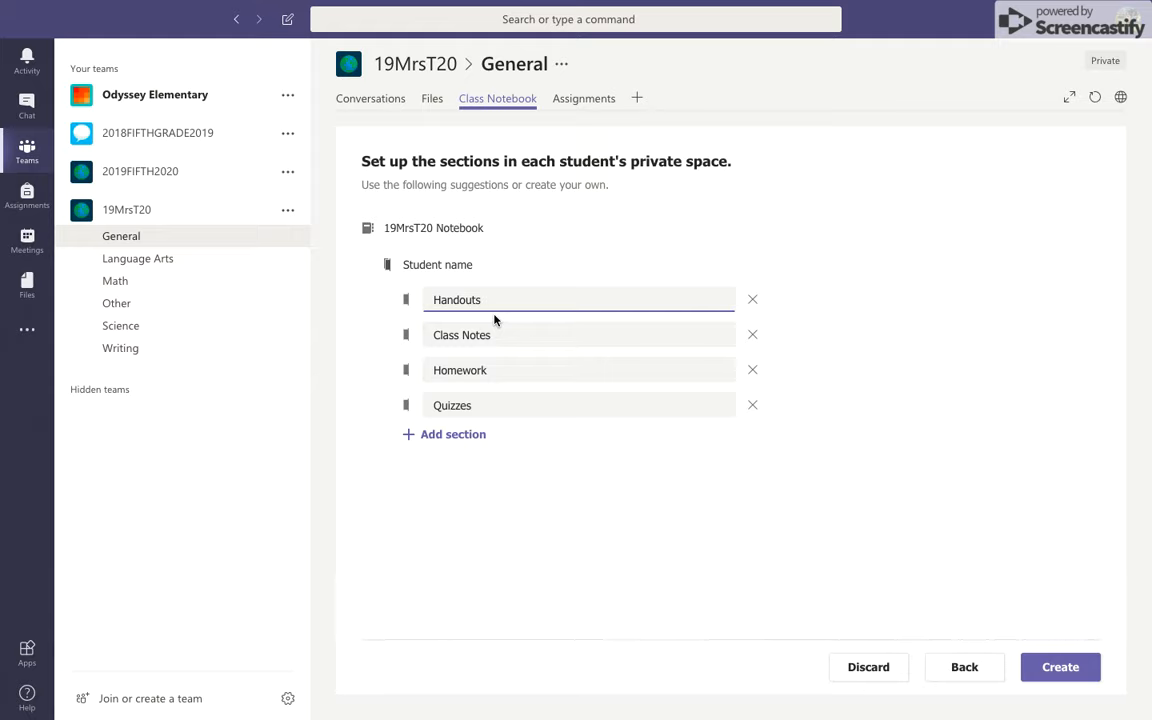
pyautogui.press('BackSpace')
pyautogui.press('BackSpace')
pyautogui.press('BackSpace')
pyautogui.press('BackSpace')
pyautogui.press('BackSpace')
pyautogui.press('BackSpace')
pyautogui.press('BackSpace')
pyautogui.press('BackSpace')
pyautogui.write('Language Arts')
pyautogui.press('Tab')
pyautogui.write('Soci')
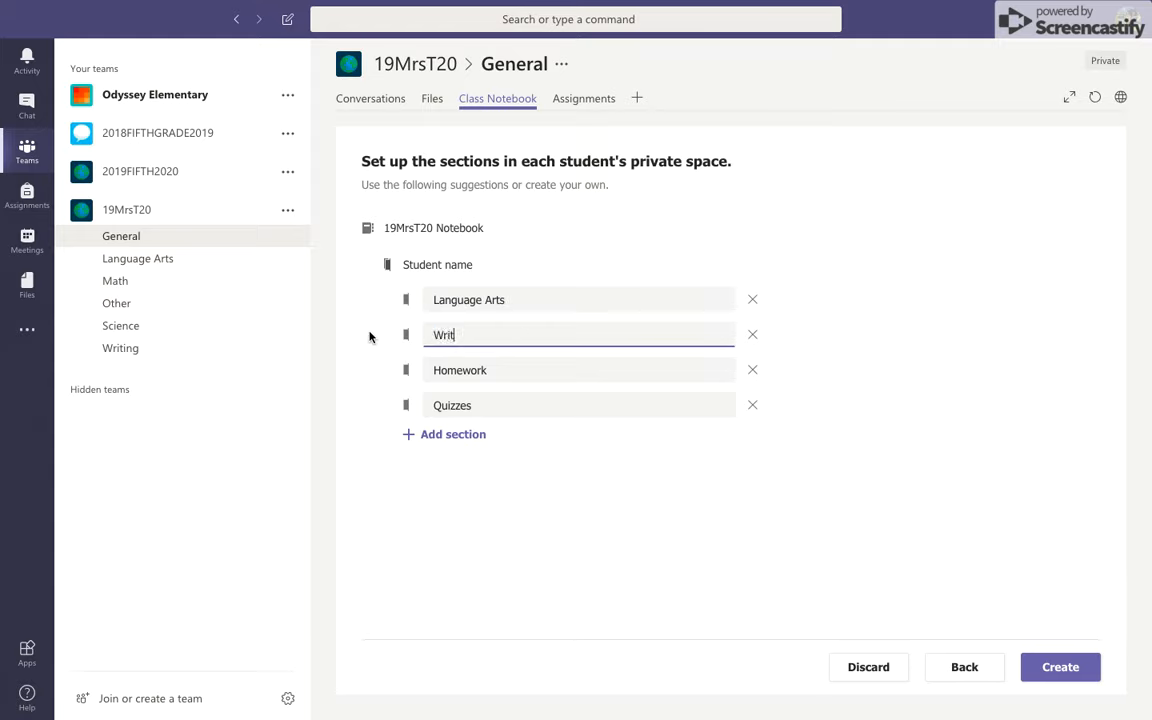
pyautogui.write('al Studies')
pyautogui.press('Tab')
pyautogui.write('Writing')
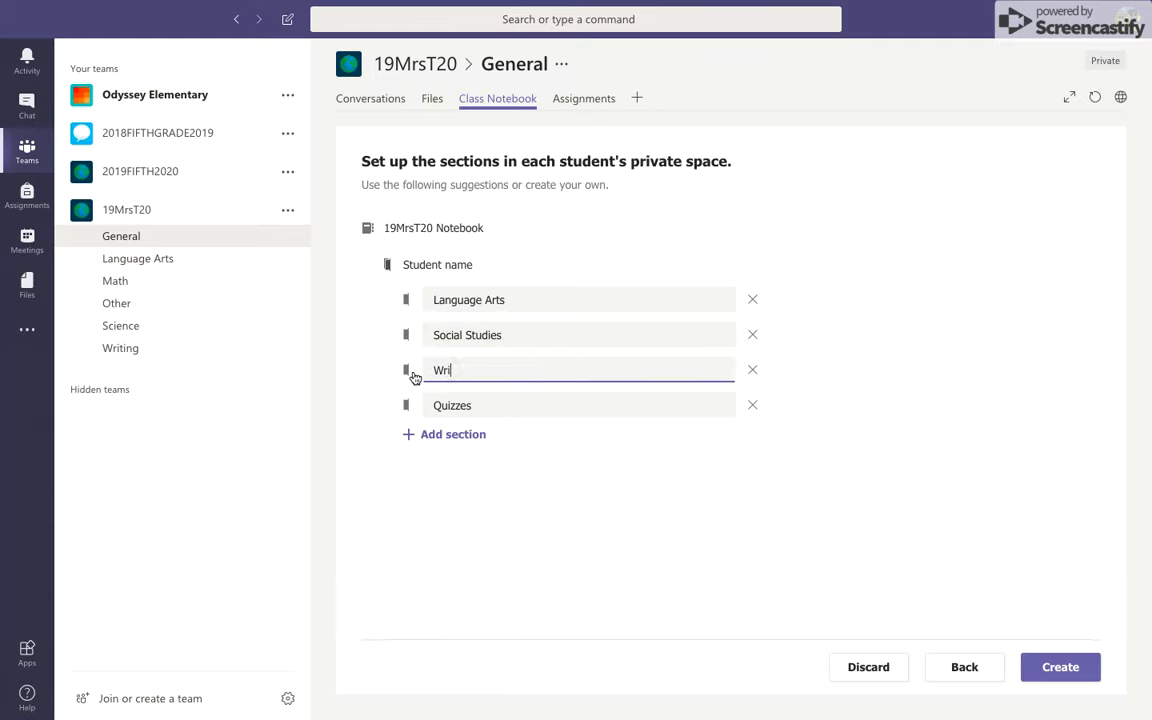
# - Rename the first student section as Playlists
pyautogui.moveTo(405, 392); pyautogui.dragTo(401, 327)
pyautogui.moveTo(519, 303); pyautogui.dragTo(480, 306)
pyautogui.press('BackSpace')
pyautogui.press('BackSpace')
pyautogui.press('BackSpace')
pyautogui.press('BackSpace')
pyautogui.press('BackSpace')
pyautogui.press('BackSpace')
pyautogui.press('BackSpace')
pyautogui.press('BackSpace')
pyautogui.press('BackSpace')
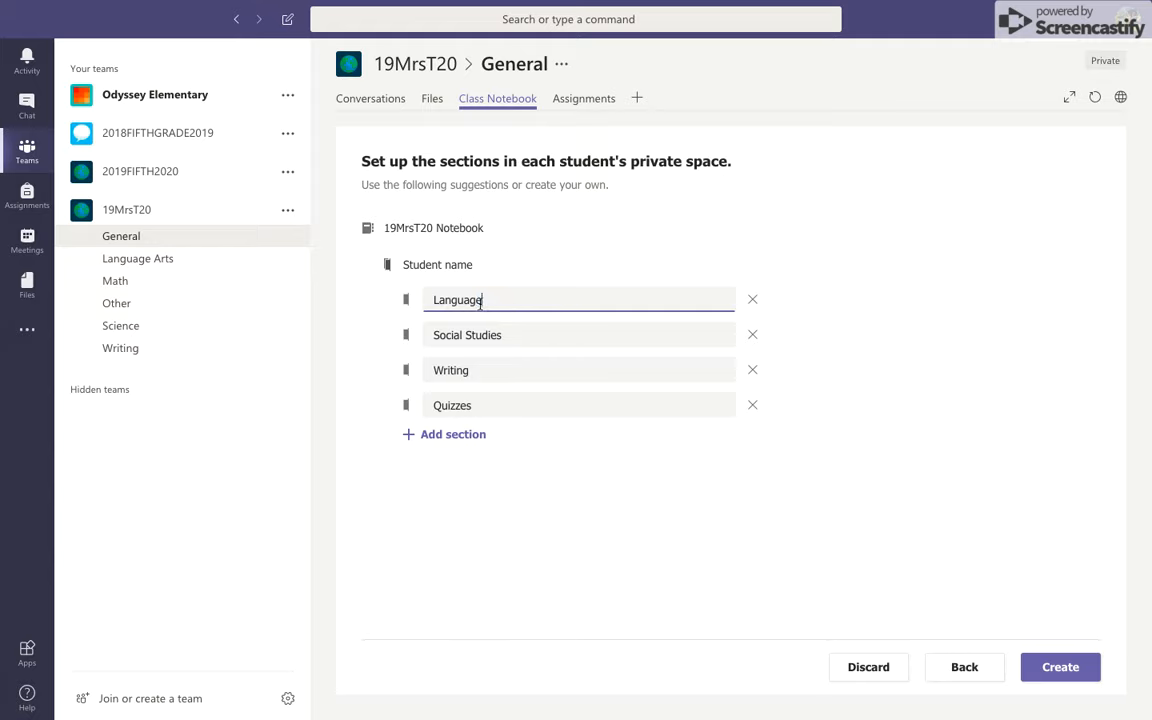
pyautogui.write('l')
pyautogui.press('BackSpace')
pyautogui.write('lay')
pyautogui.press('BackSpace')
pyautogui.press('BackSpace')
pyautogui.press('BackSpace')
pyautogui.write('Playsi')
pyautogui.press('BackSpace')
pyautogui.press('BackSpace')
pyautogui.write('lists')
# - Rename the second student section as Language Arts
pyautogui.moveTo(428, 335); pyautogui.dragTo(553, 335)
pyautogui.write('Langauge A')
pyautogui.press('BackSpace')
pyautogui.press('BackSpace')
pyautogui.press('BackSpace')
pyautogui.press('BackSpace')
pyautogui.press('BackSpace')
pyautogui.press('BackSpace')
pyautogui.write('u')
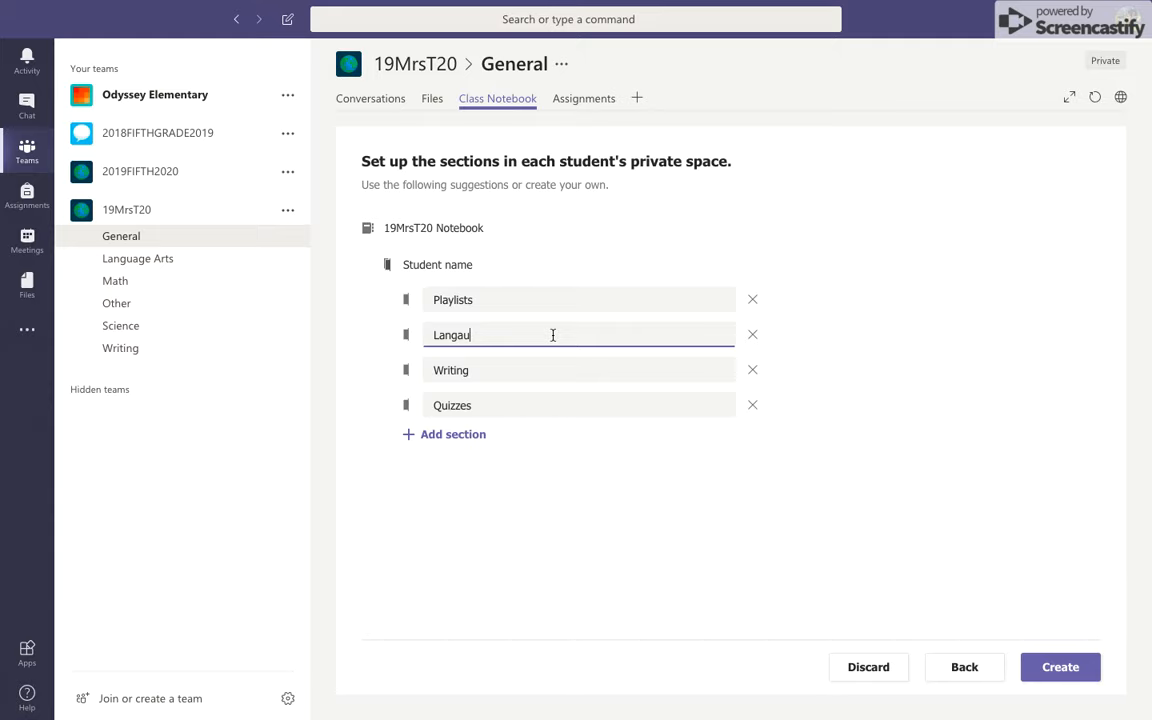
pyautogui.write('age Arts')
# - Rename the Quizzes student section as Social Studies
pyautogui.click(476, 406)
pyautogui.moveTo(476, 406); pyautogui.dragTo(419, 411)
pyautogui.write('Social STudies')
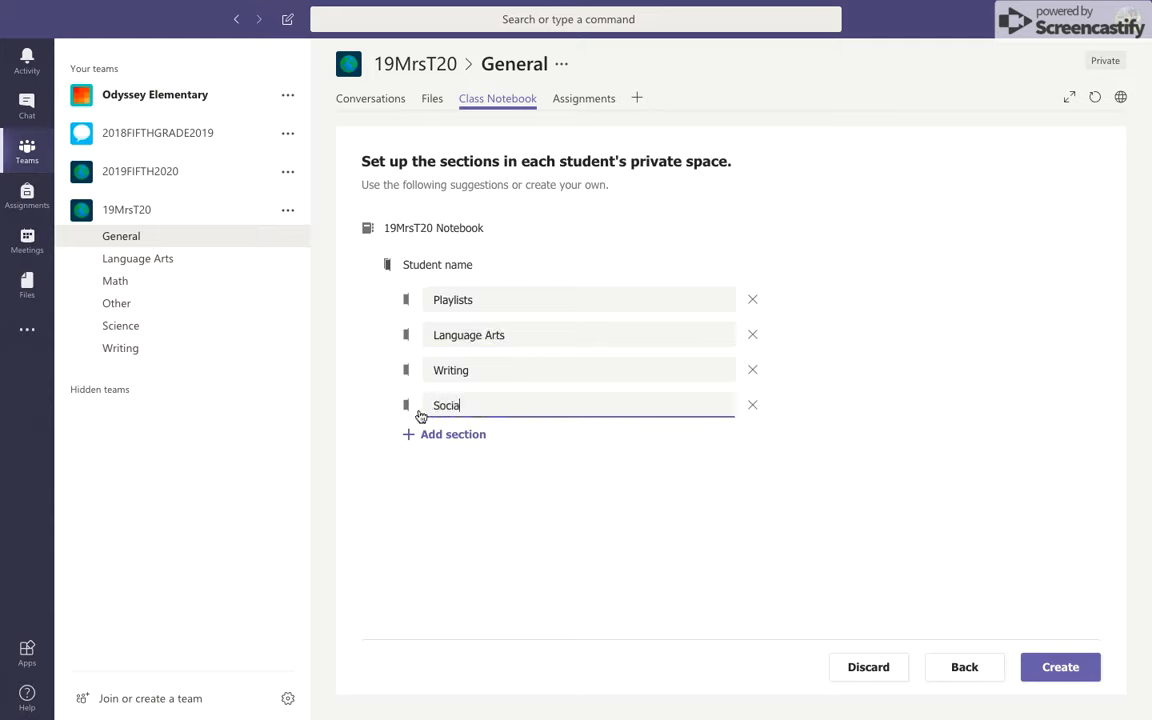
pyautogui.press('BackSpace')
pyautogui.press('BackSpace')
pyautogui.press('BackSpace')
pyautogui.press('BackSpace')
pyautogui.press('BackSpace')
pyautogui.press('BackSpace')
pyautogui.write('tudies')
# - Add two more student sections named Spelling and Other, and create the class notebook
pyautogui.click(431, 436)
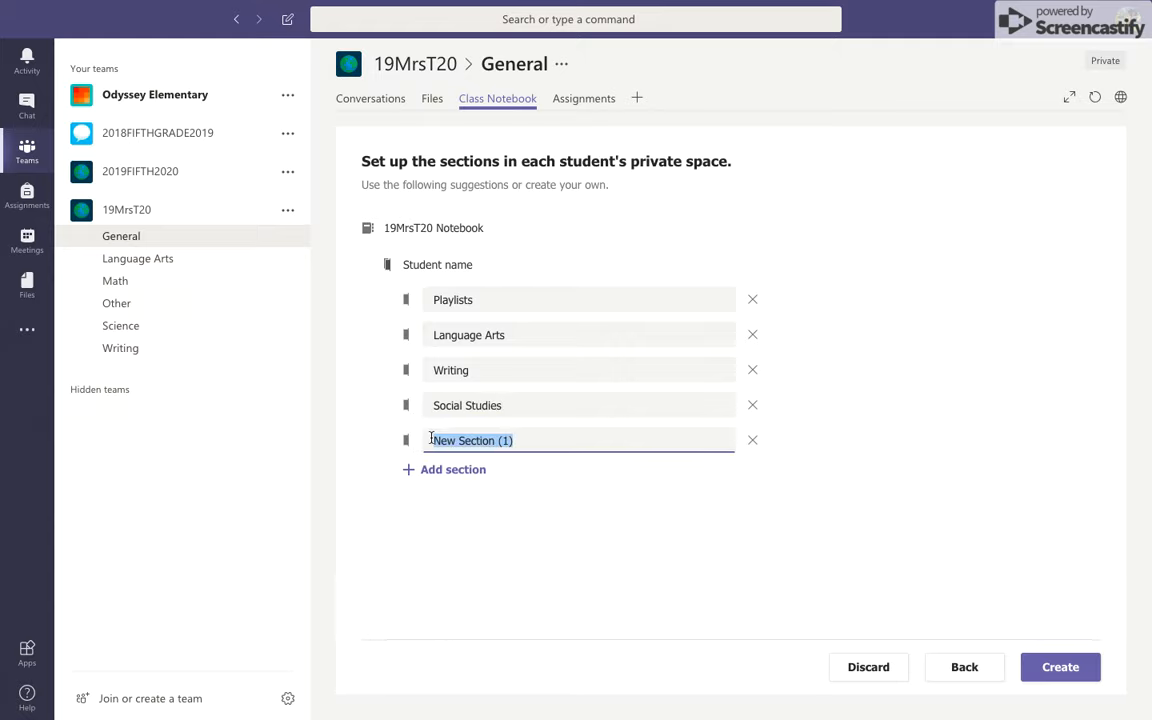
pyautogui.write('Spelling')
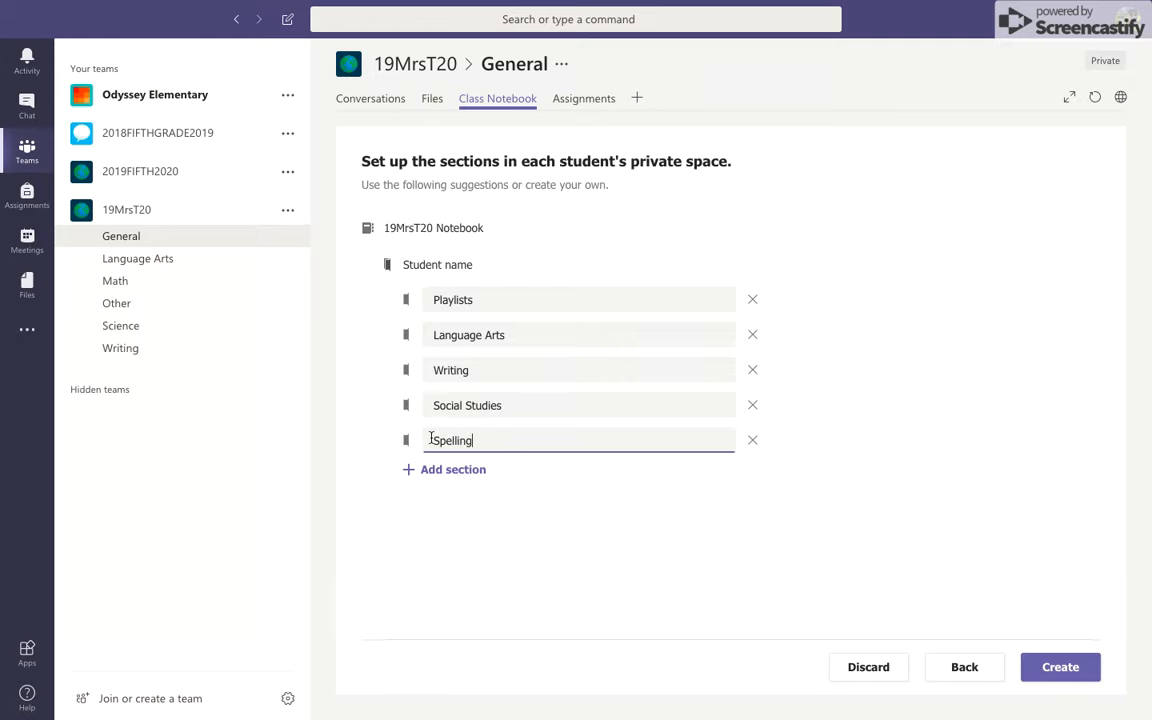
pyautogui.click(453, 470)
pyautogui.write('Other')
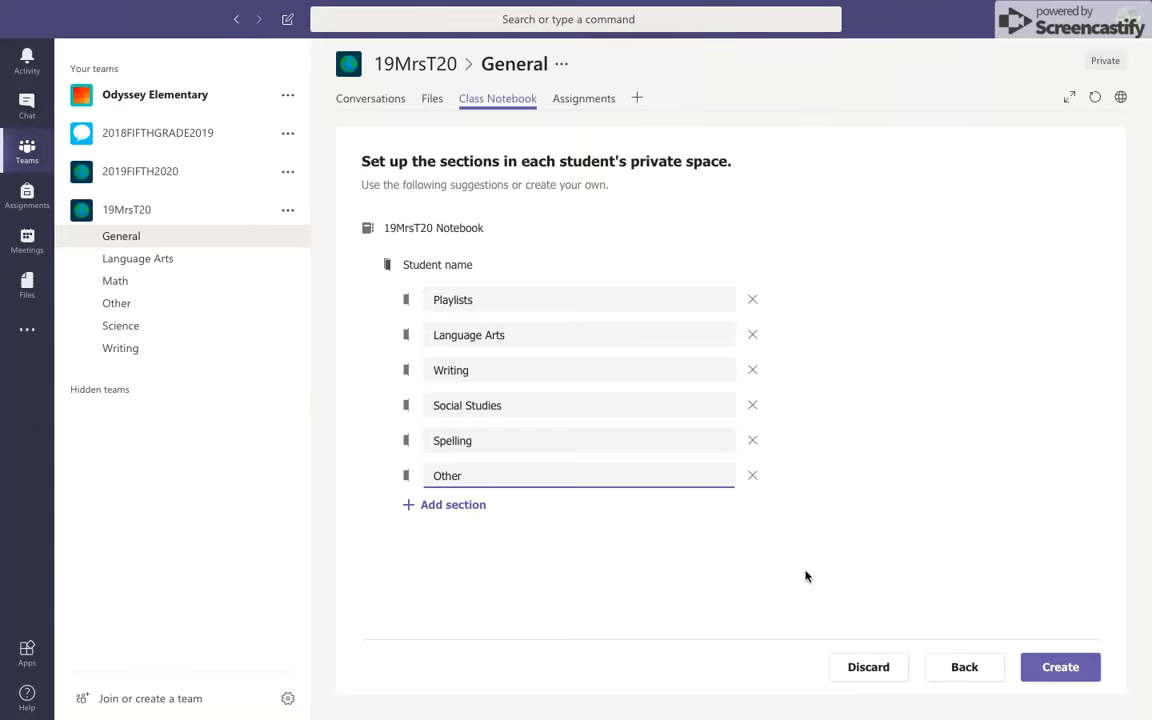
pyautogui.click(1073, 674)
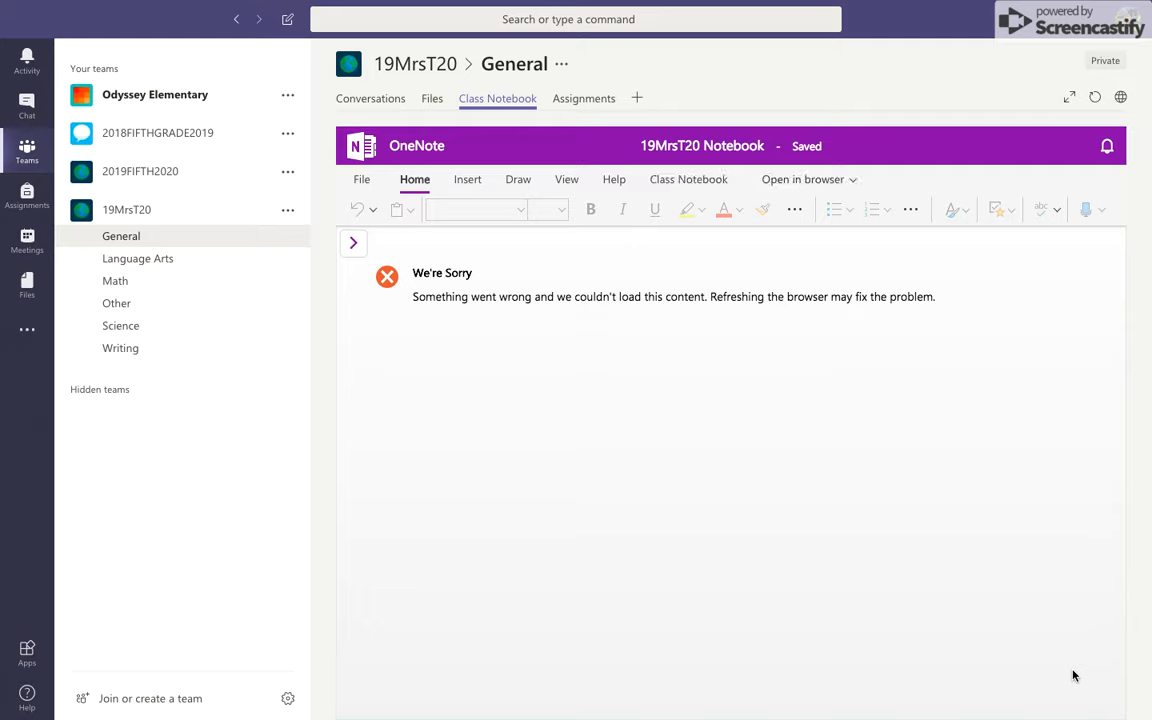
# - Expand the notebook's section groups and permanently delete the introductory section in the Collaboration Space
pyautogui.click(355, 248)
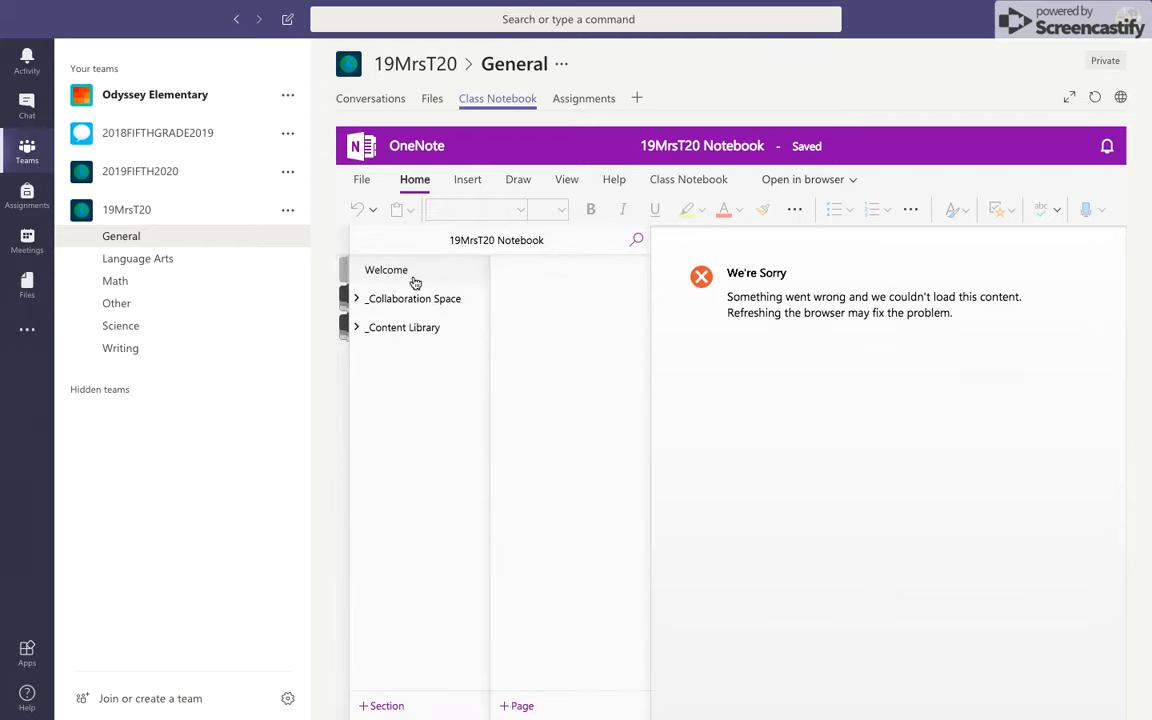
pyautogui.click(357, 301)
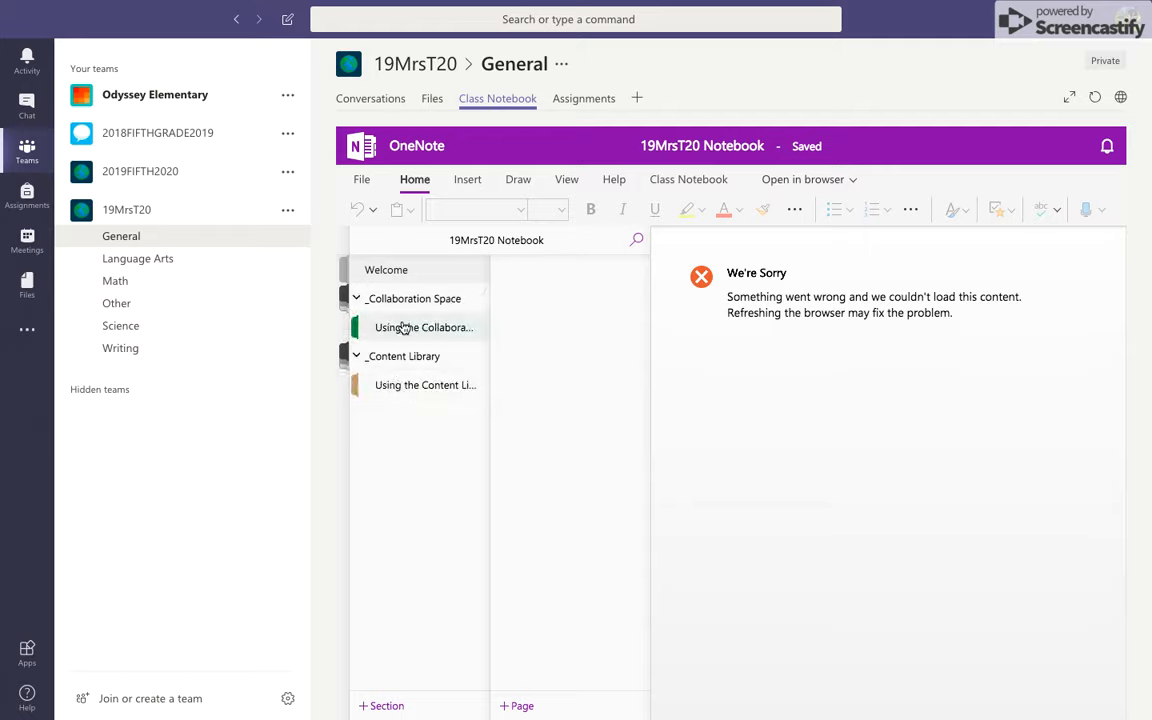
pyautogui.rightClick(398, 328)
pyautogui.click(376, 330)
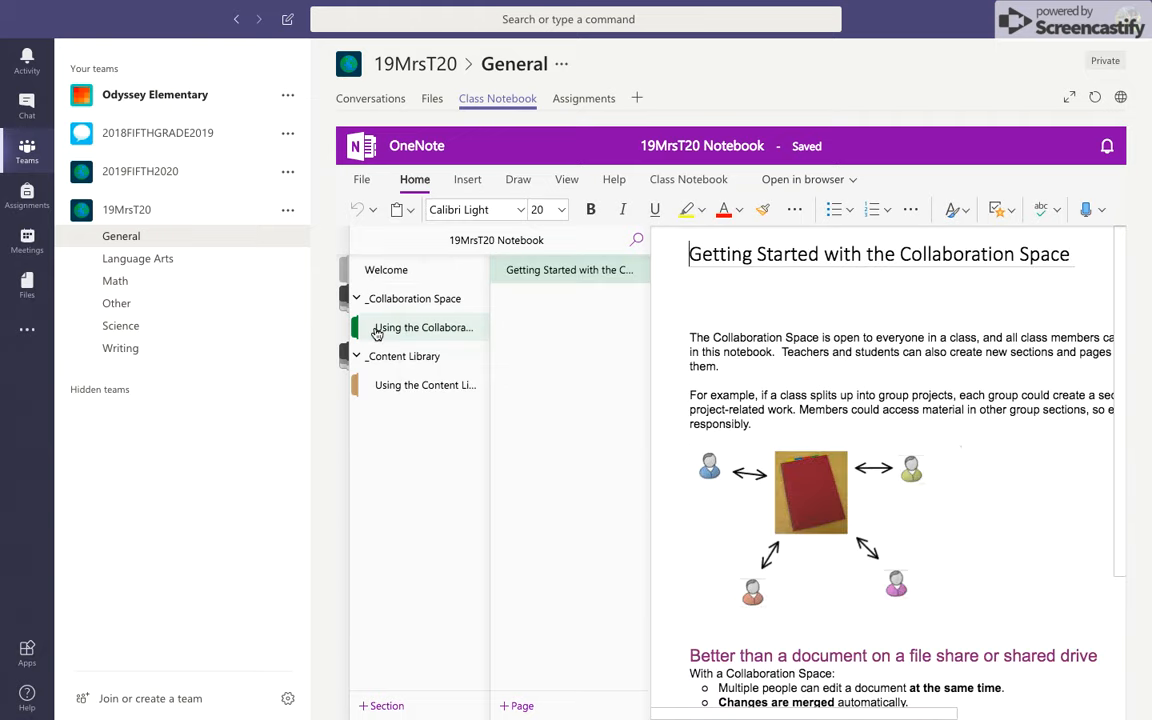
pyautogui.rightClick(376, 332)
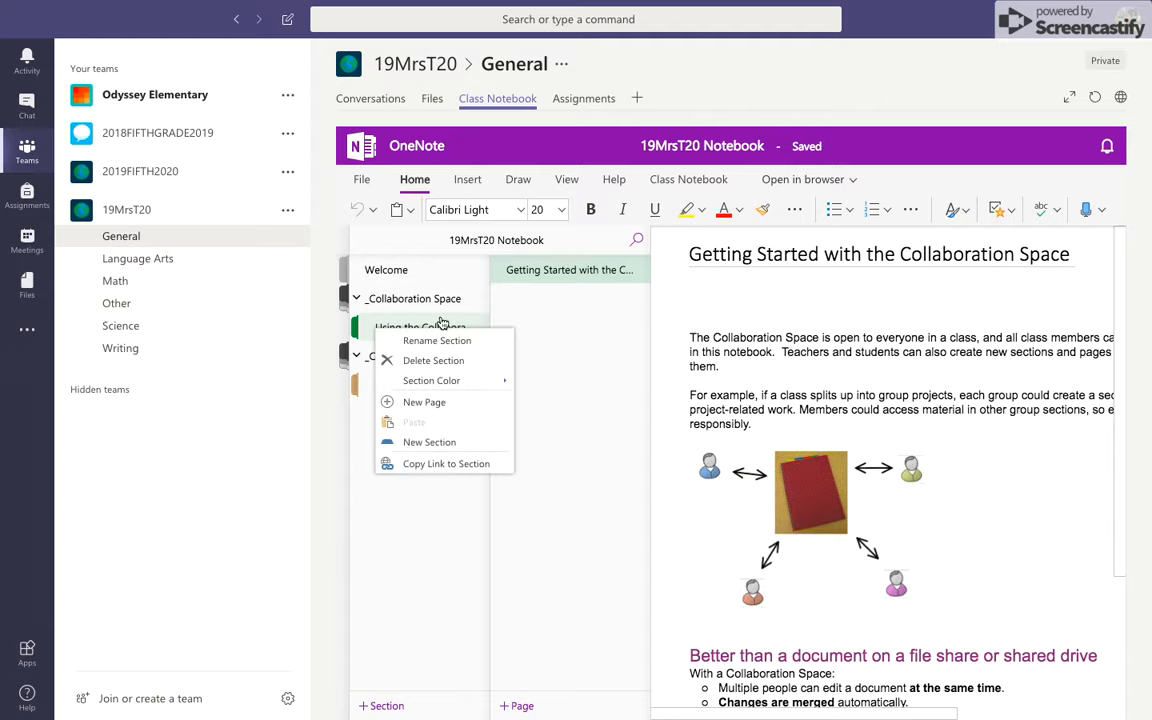
pyautogui.click(435, 360)
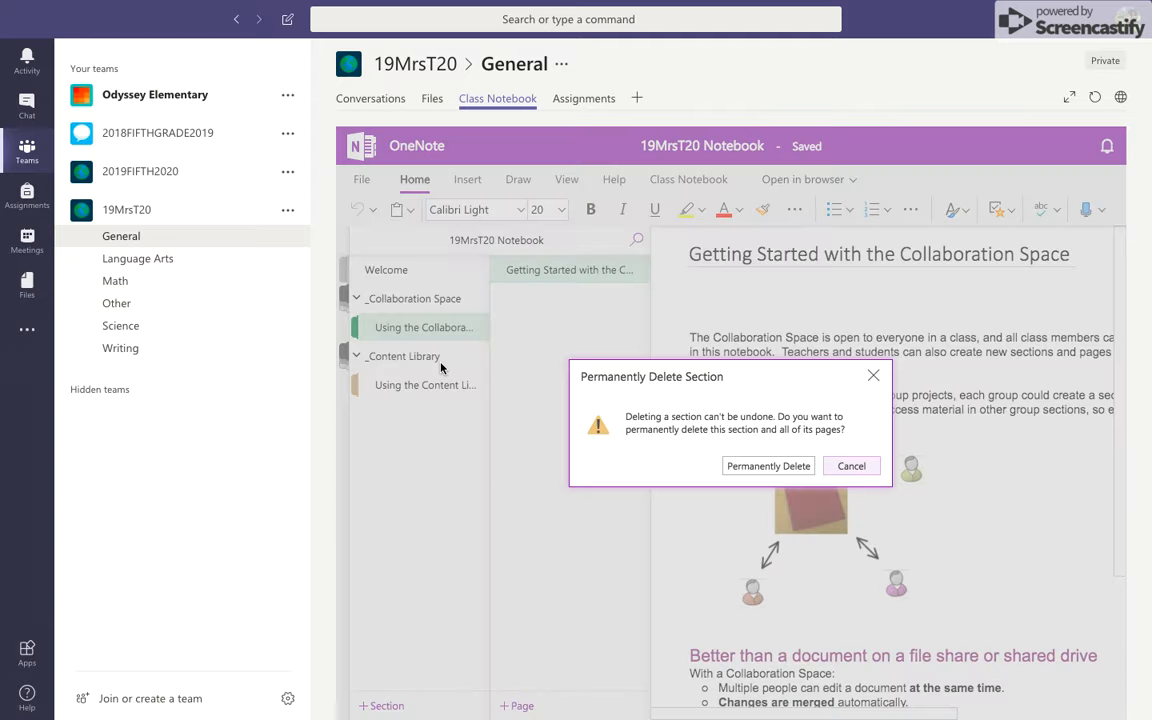
pyautogui.click(768, 466)
# - Create a section named Language Arts in the empty Collaboration Space
pyautogui.rightClick(580, 314)
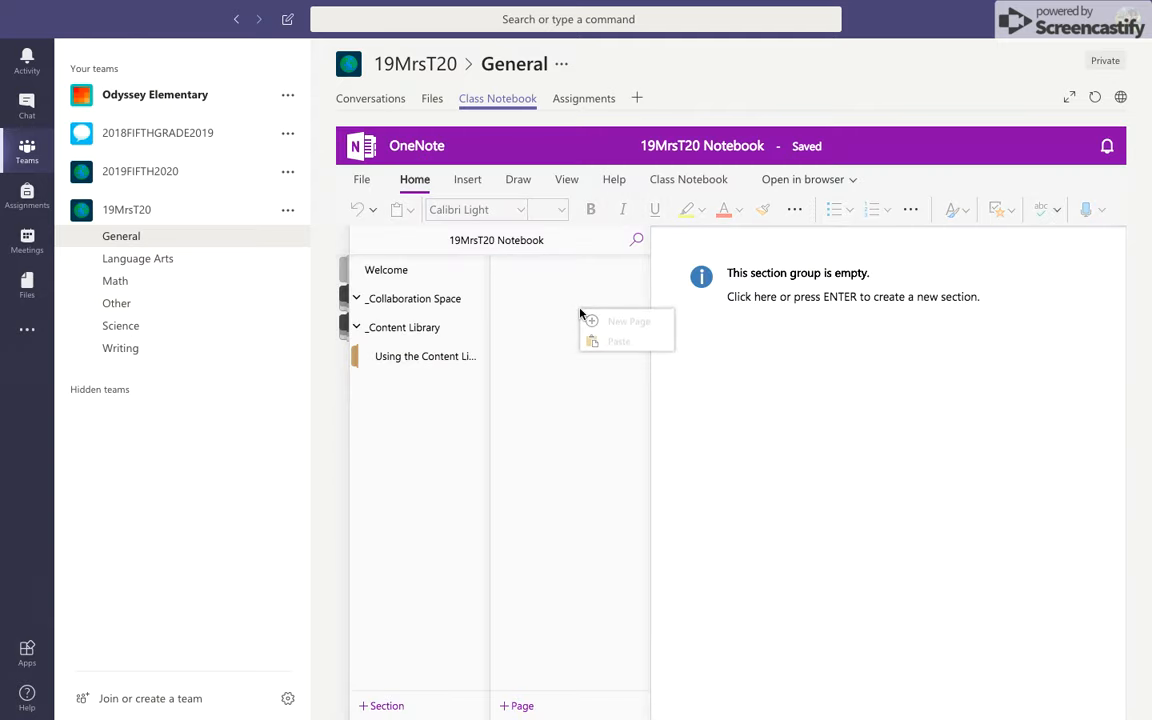
pyautogui.click(410, 298)
pyautogui.rightClick(518, 314)
pyautogui.click(760, 297)
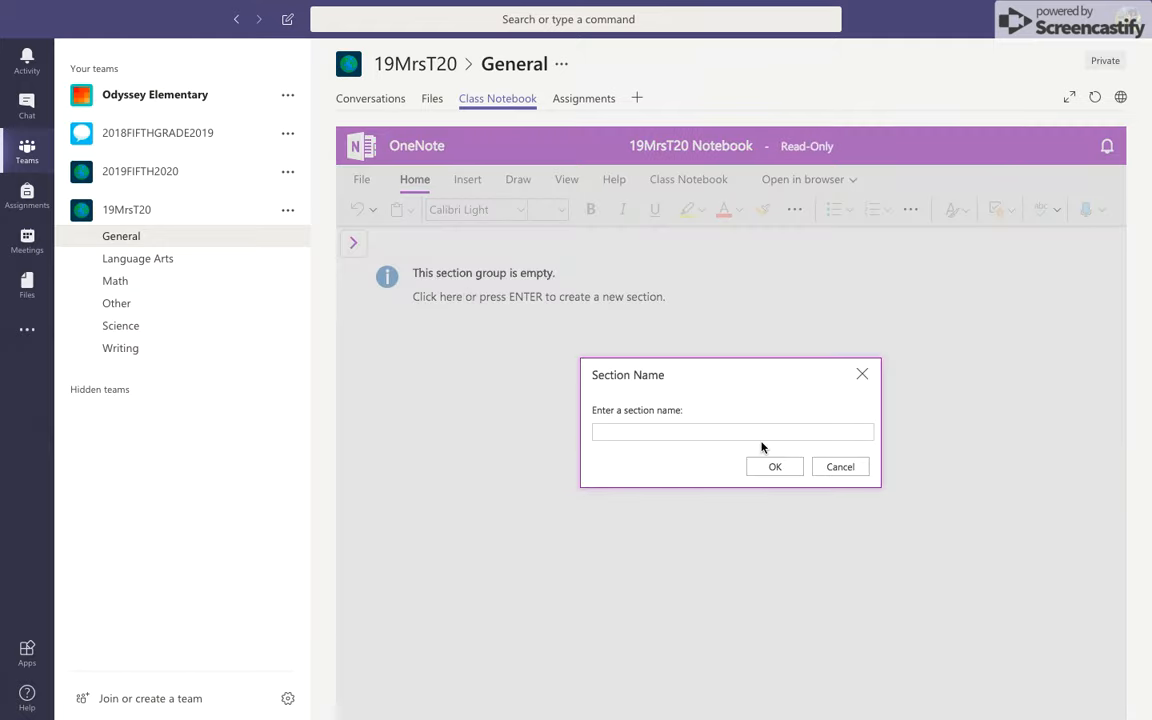
pyautogui.write('Language Arts')
pyautogui.press('Return')
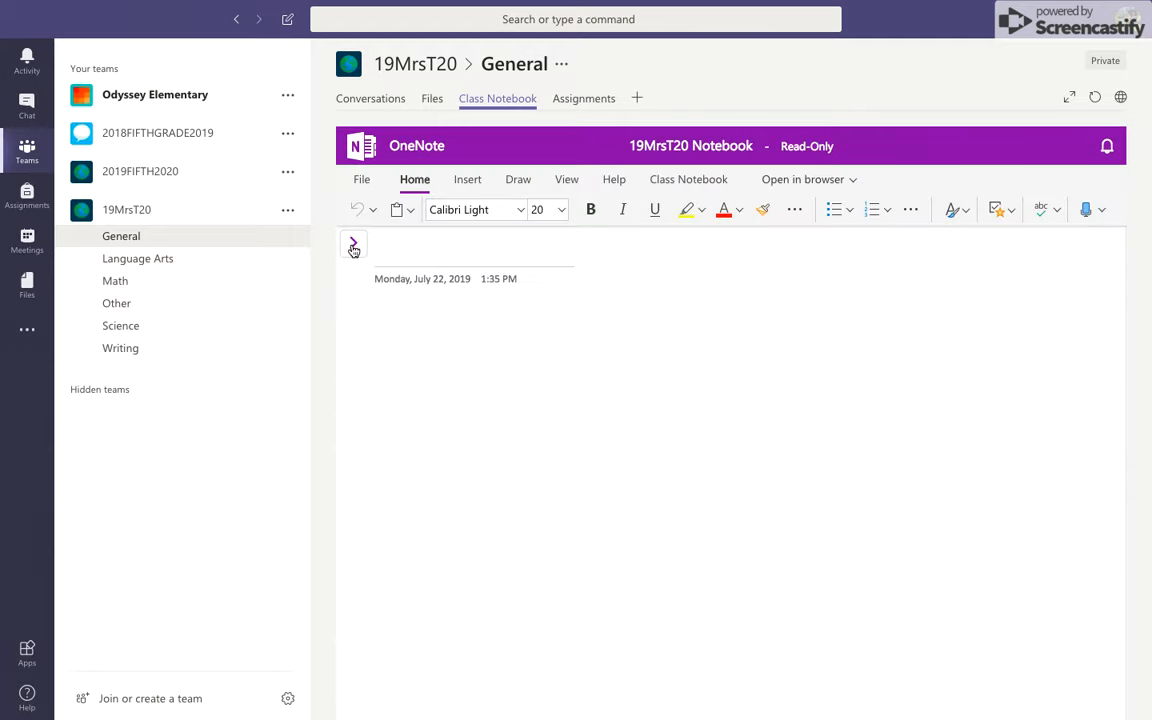
# - Add a section named Social Studies to the Collaboration Space
pyautogui.click(354, 244)
pyautogui.rightClick(538, 322)
pyautogui.rightClick(437, 330)
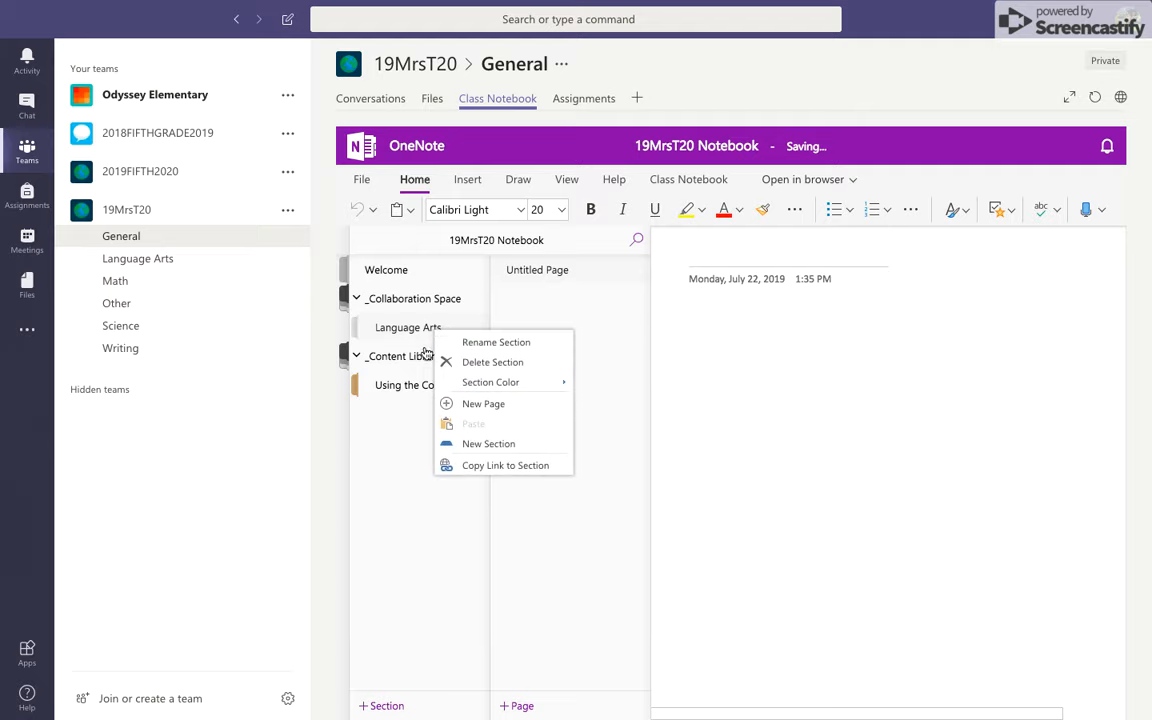
pyautogui.click(470, 443)
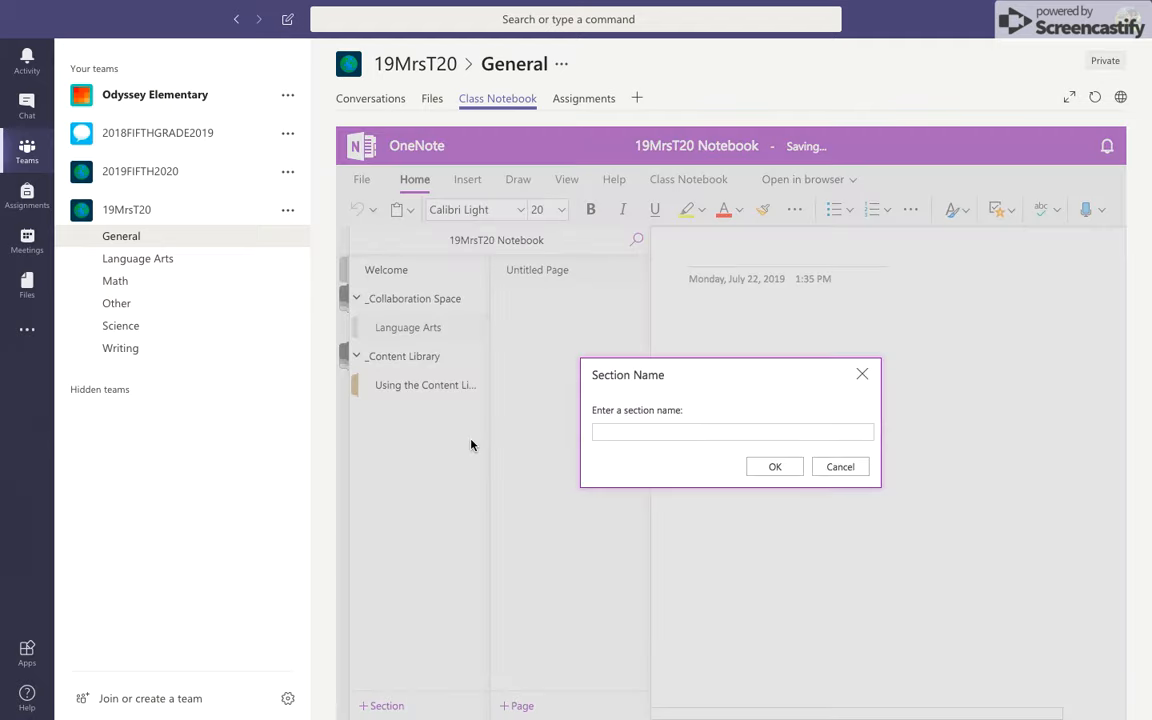
pyautogui.write('Social Studies')
pyautogui.press('Return')
# - Add a section named Writing to the Collaboration Space
pyautogui.rightClick(385, 362)
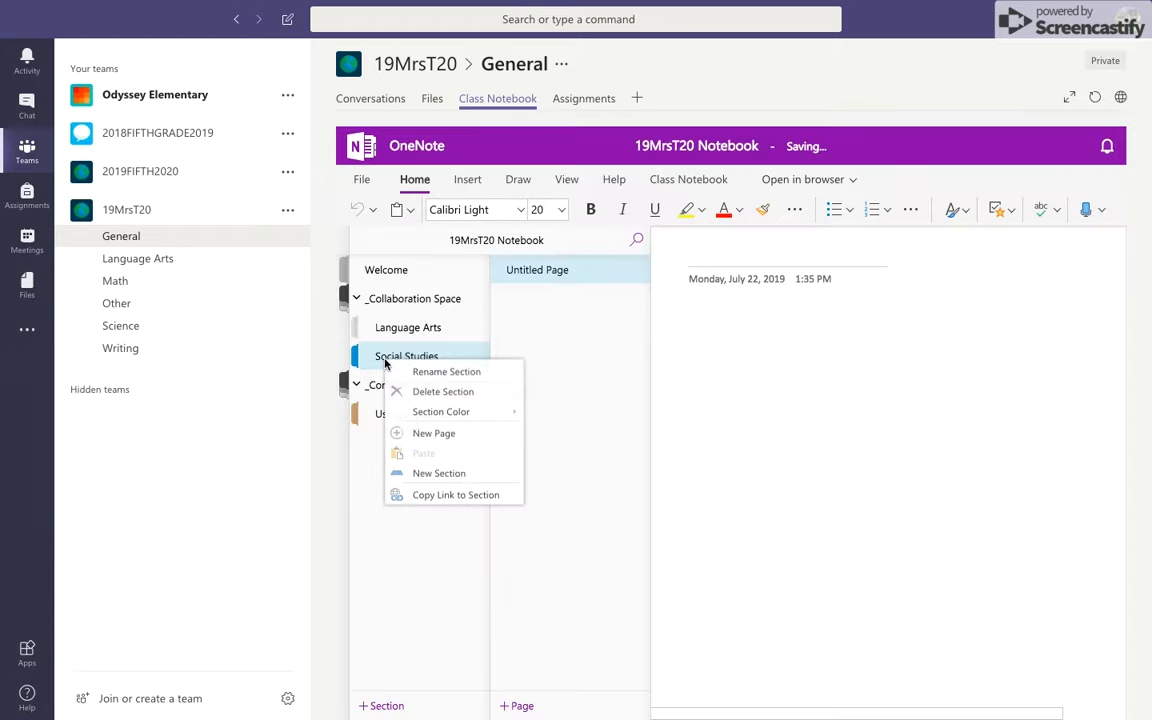
pyautogui.click(422, 474)
pyautogui.write('WRIT')
pyautogui.press('BackSpace')
pyautogui.press('BackSpace')
pyautogui.write('ting')
pyautogui.press('Return')
# - Add a section named Other to the Collaboration Space
pyautogui.rightClick(400, 390)
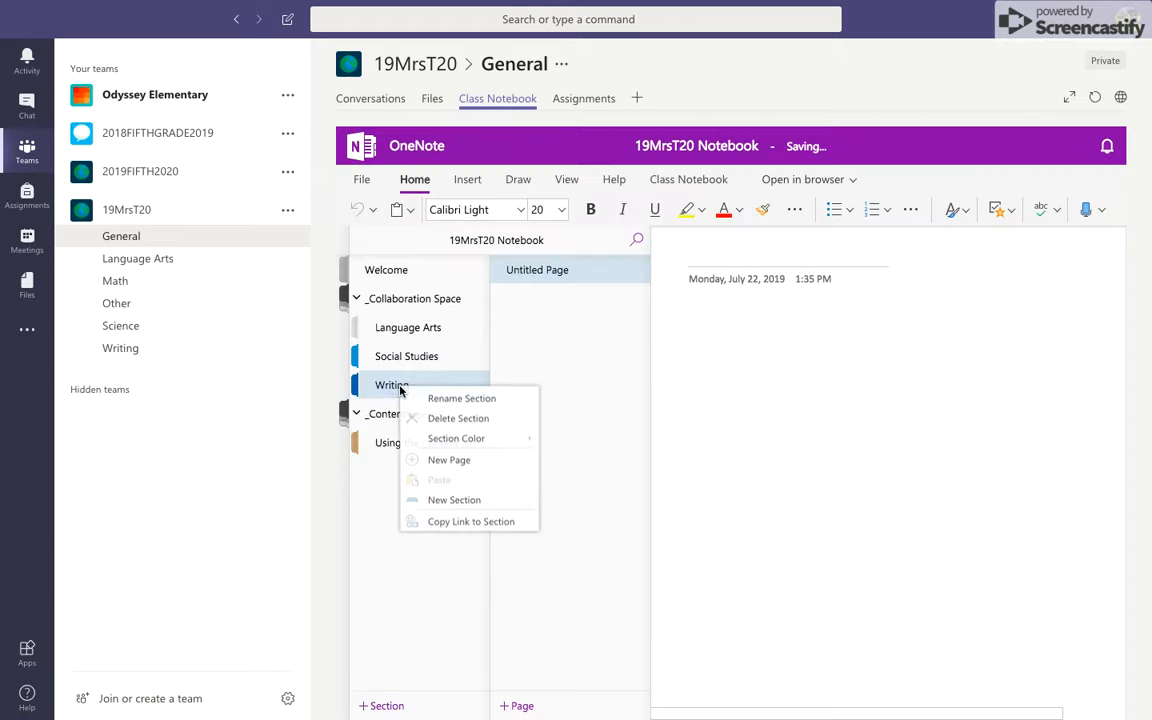
pyautogui.click(435, 503)
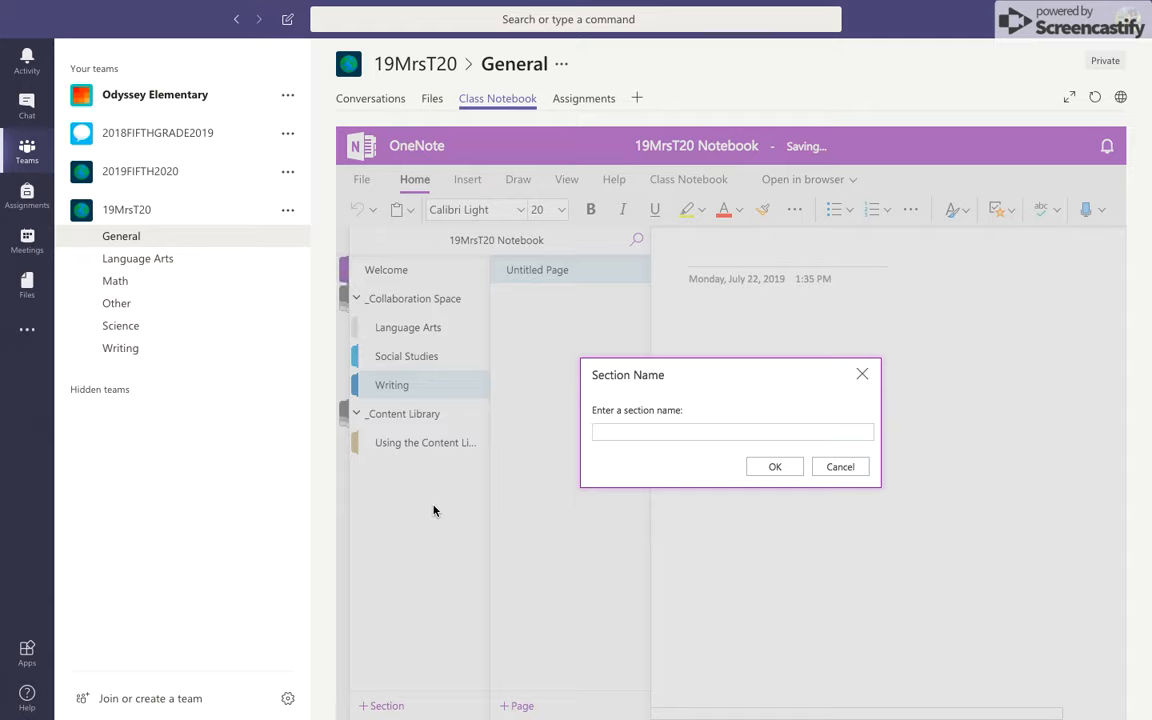
pyautogui.write('Spell')
pyautogui.press('BackSpace')
pyautogui.press('BackSpace')
pyautogui.press('BackSpace')
pyautogui.write('Other')
pyautogui.press('Return')
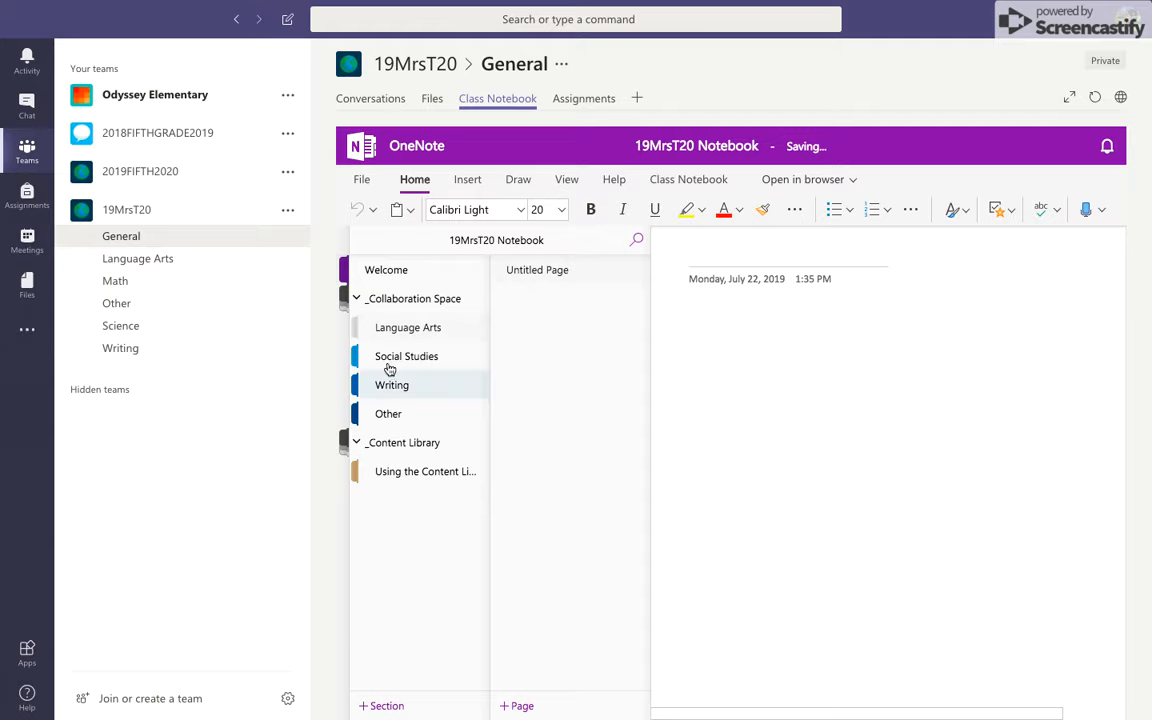
# - Add a section named Playlist to the Content Library
pyautogui.click(396, 481)
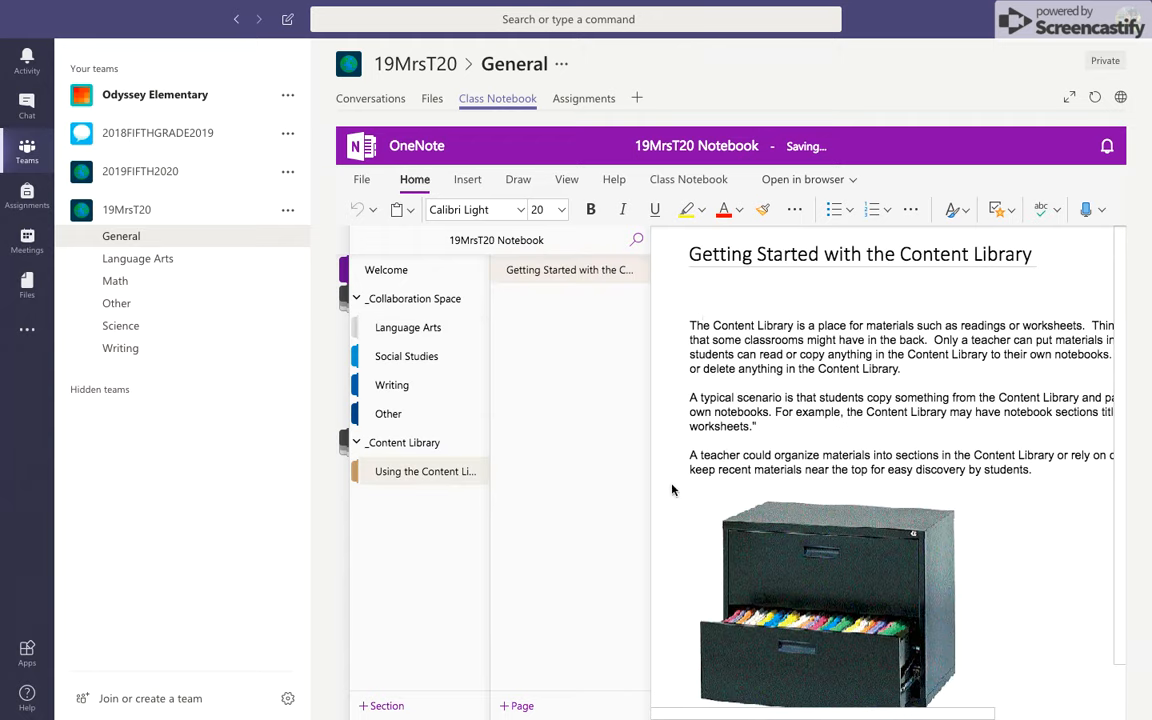
pyautogui.rightClick(400, 483)
pyautogui.click(430, 592)
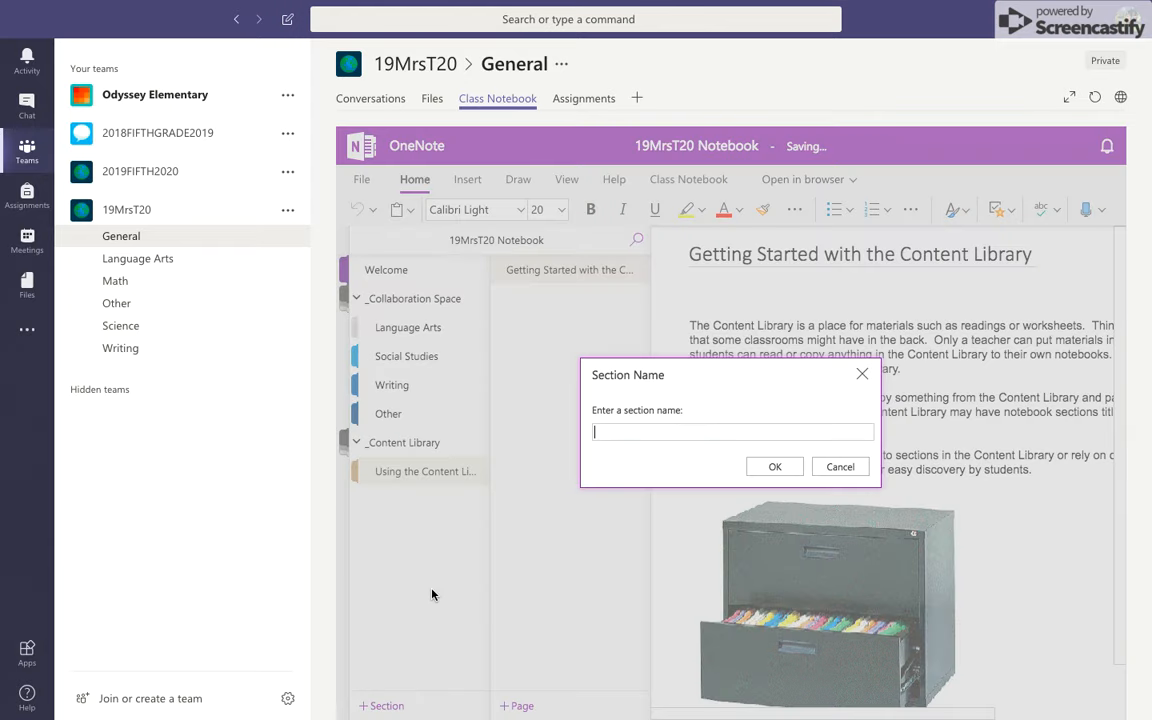
pyautogui.write('PLa')
pyautogui.press('BackSpace')
pyautogui.press('BackSpace')
pyautogui.press('BackSpace')
pyautogui.write('Langua')
pyautogui.press('BackSpace')
pyautogui.press('BackSpace')
pyautogui.press('BackSpace')
pyautogui.press('BackSpace')
pyautogui.press('BackSpace')
pyautogui.press('BackSpace')
pyautogui.write('Playlist')
pyautogui.press('Return')
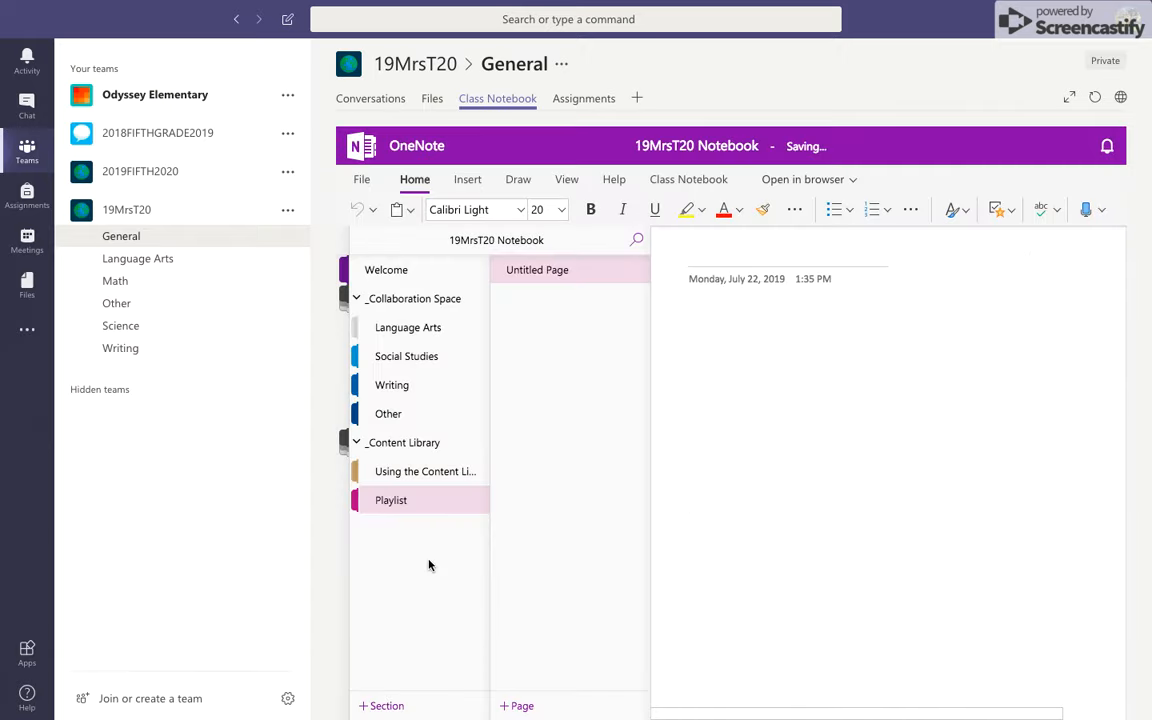
# - Add a section named Language Arts to the Content Library
pyautogui.rightClick(402, 508)
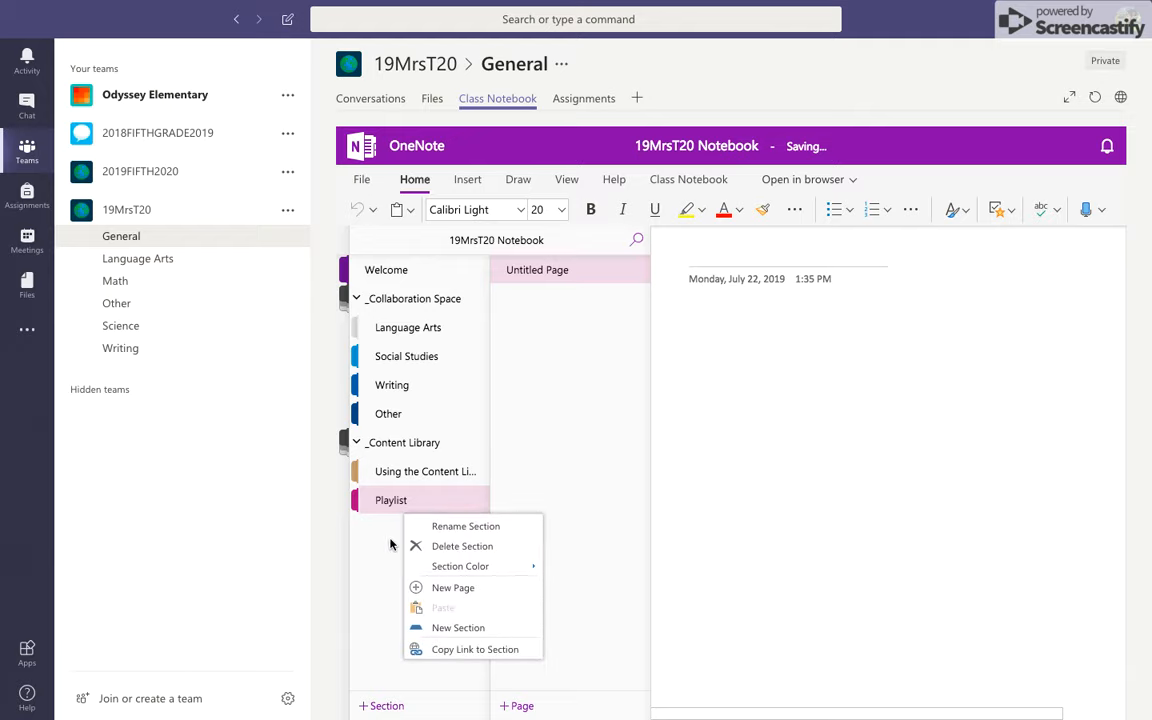
pyautogui.click(449, 632)
pyautogui.write('Language Arts')
pyautogui.click(754, 466)
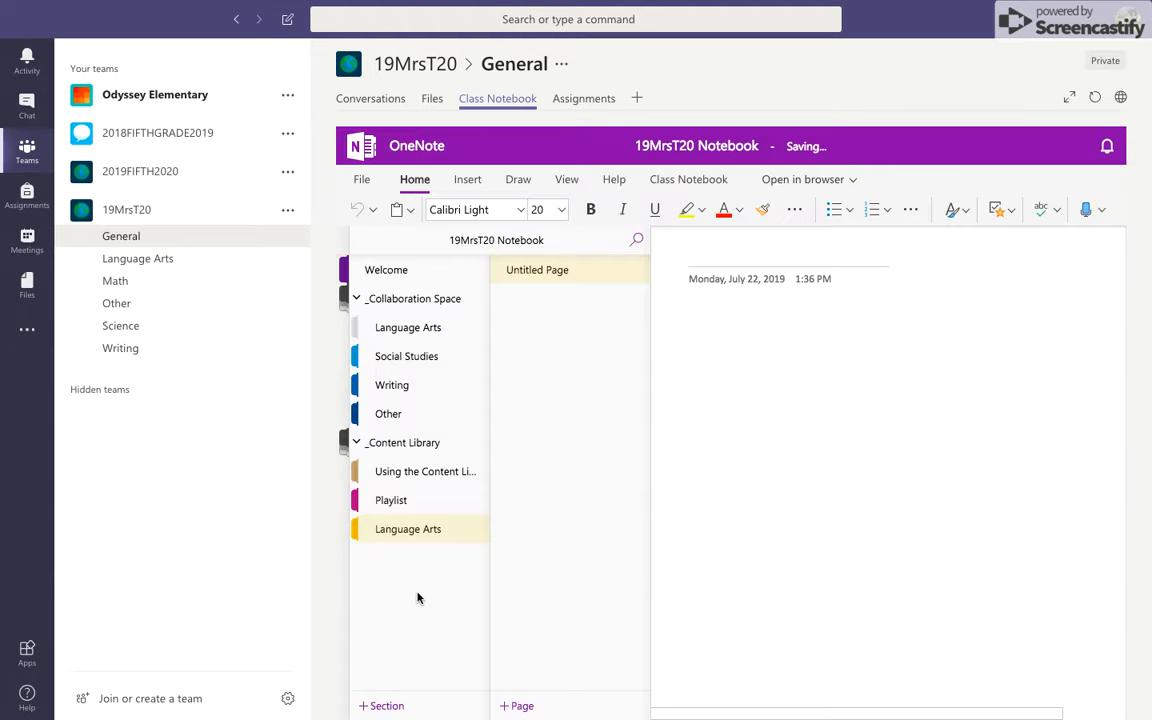
# - Add a section named Social Studies to the Content Library
pyautogui.rightClick(394, 540)
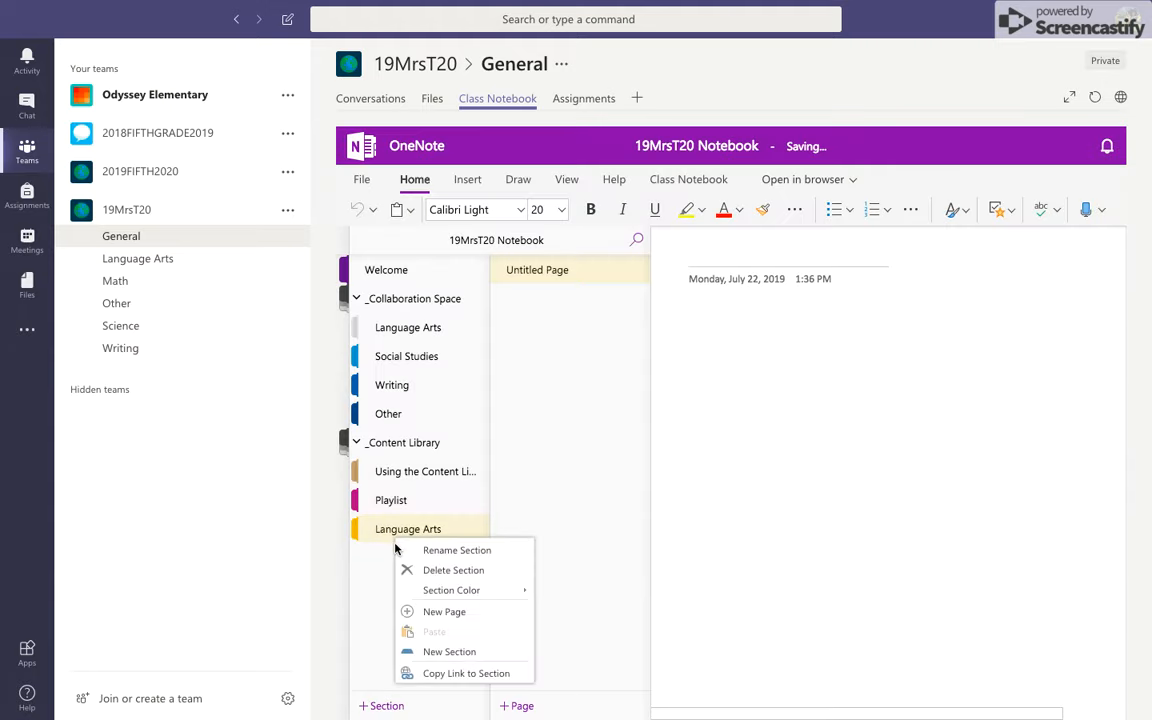
pyautogui.click(400, 652)
pyautogui.write('Social STudiesudies')
pyautogui.press('Return')
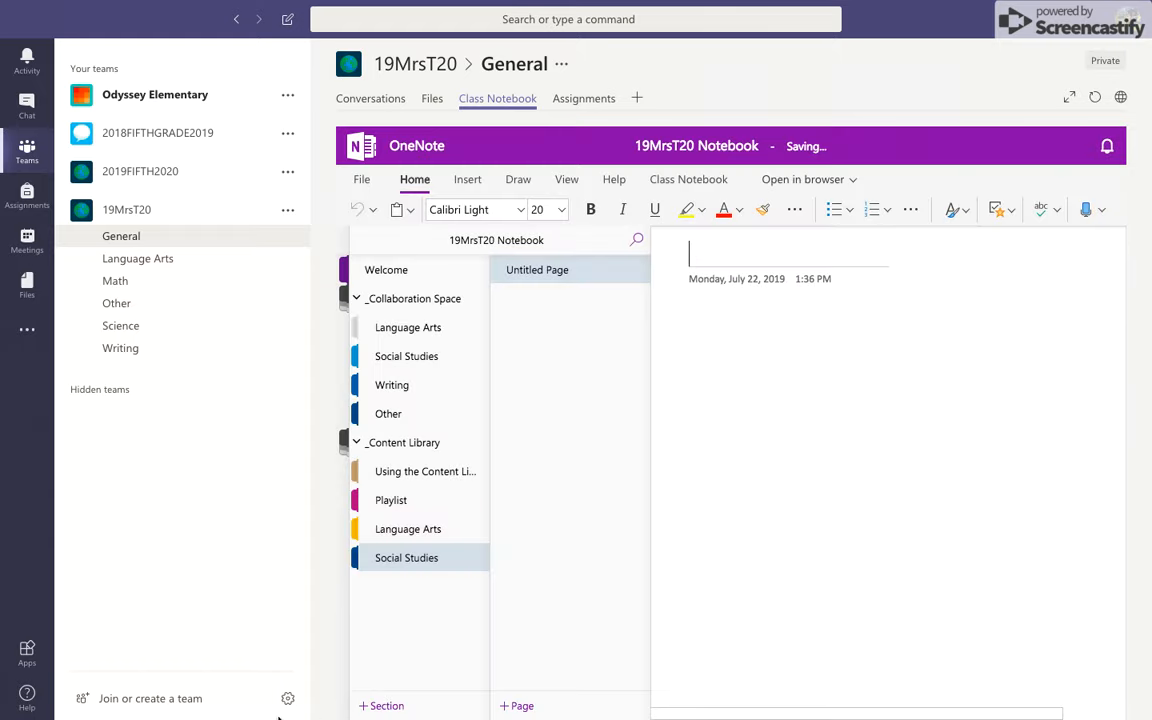
# - Add a section named Writing to the Content Library
pyautogui.rightClick(378, 563)
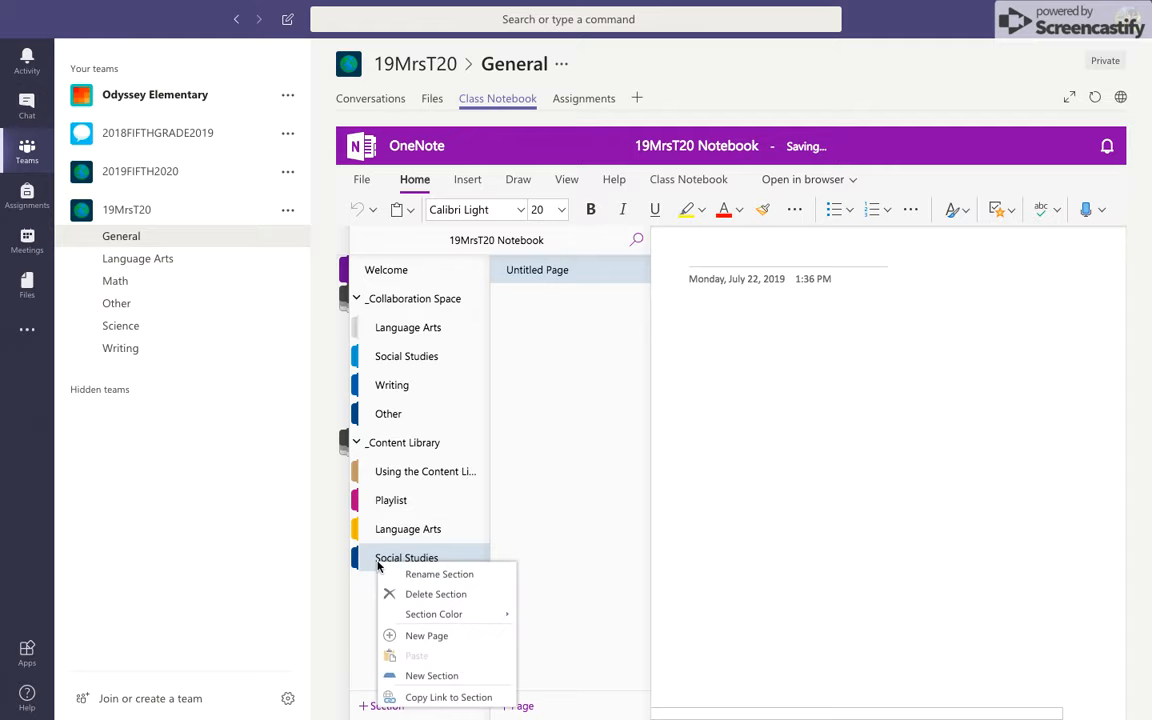
pyautogui.click(452, 676)
pyautogui.write('WRiting')
pyautogui.press('BackSpace')
pyautogui.press('BackSpace')
pyautogui.press('BackSpace')
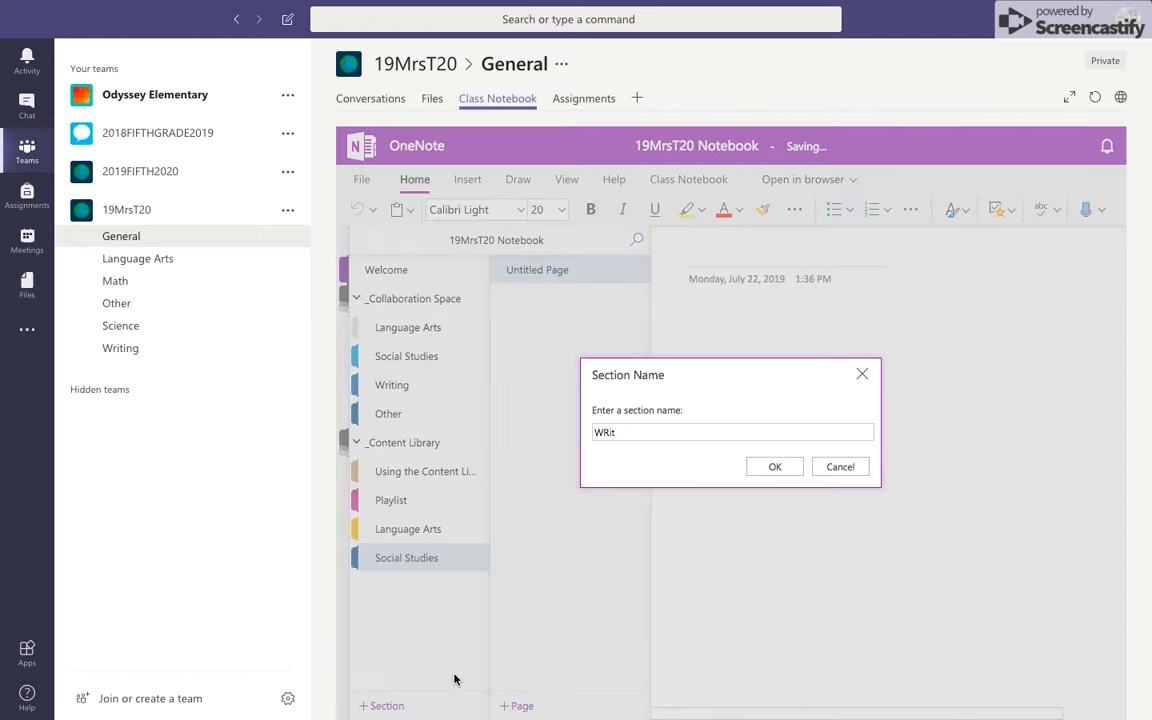
pyautogui.write('riting')
pyautogui.press('Return')
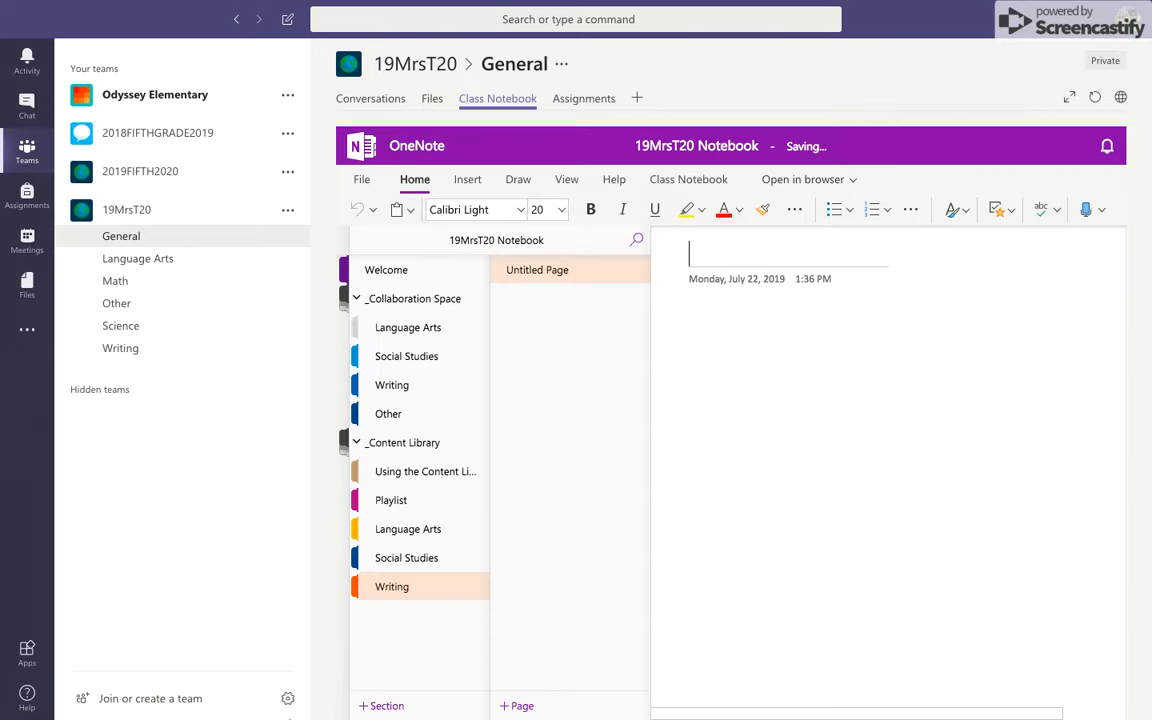
# - Add a section named Other to the Content Library
pyautogui.rightClick(386, 597)
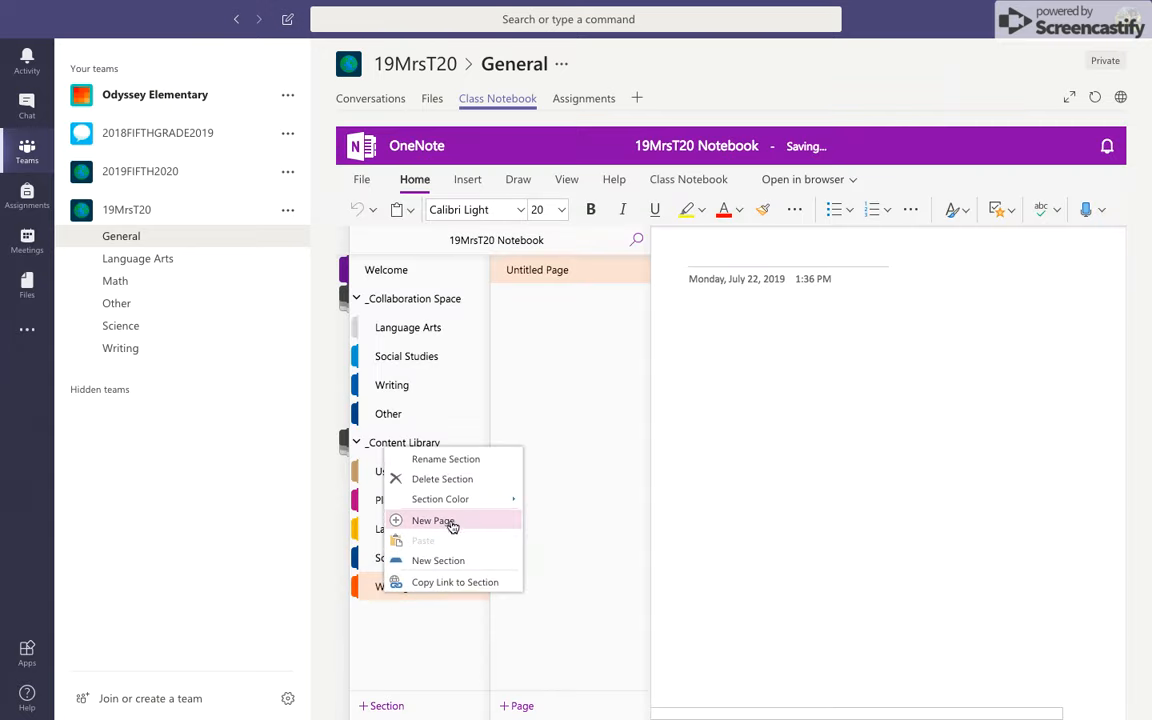
pyautogui.click(438, 561)
pyautogui.write('Other')
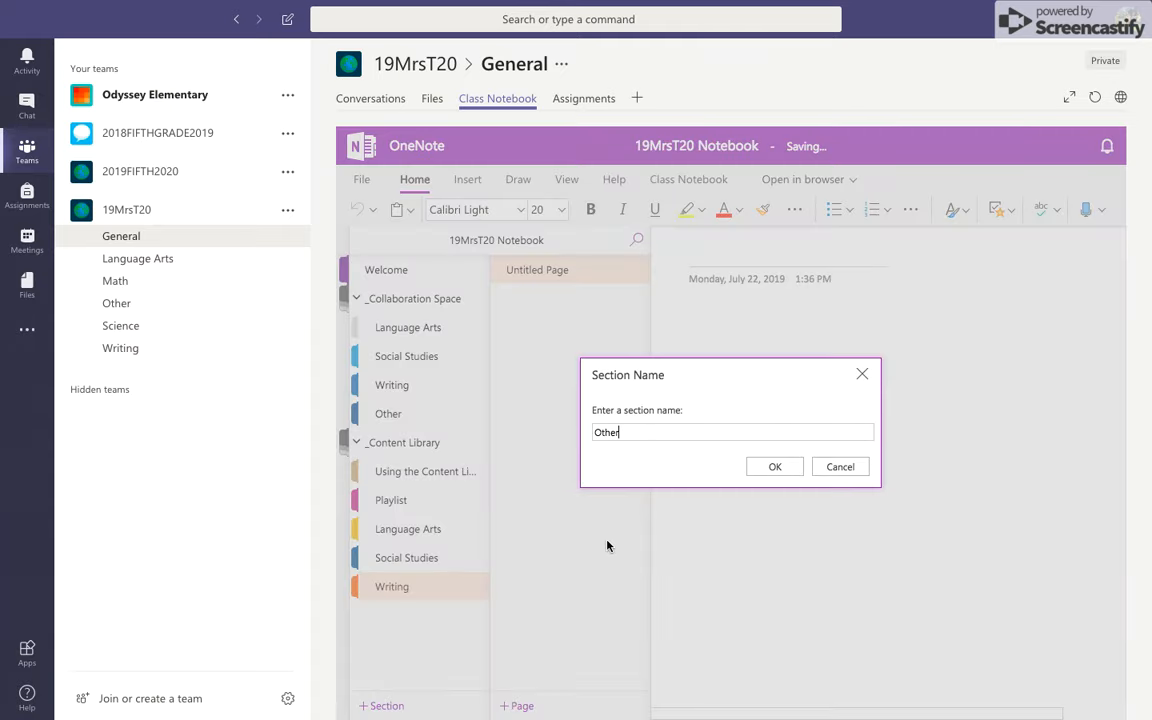
pyautogui.click(775, 466)
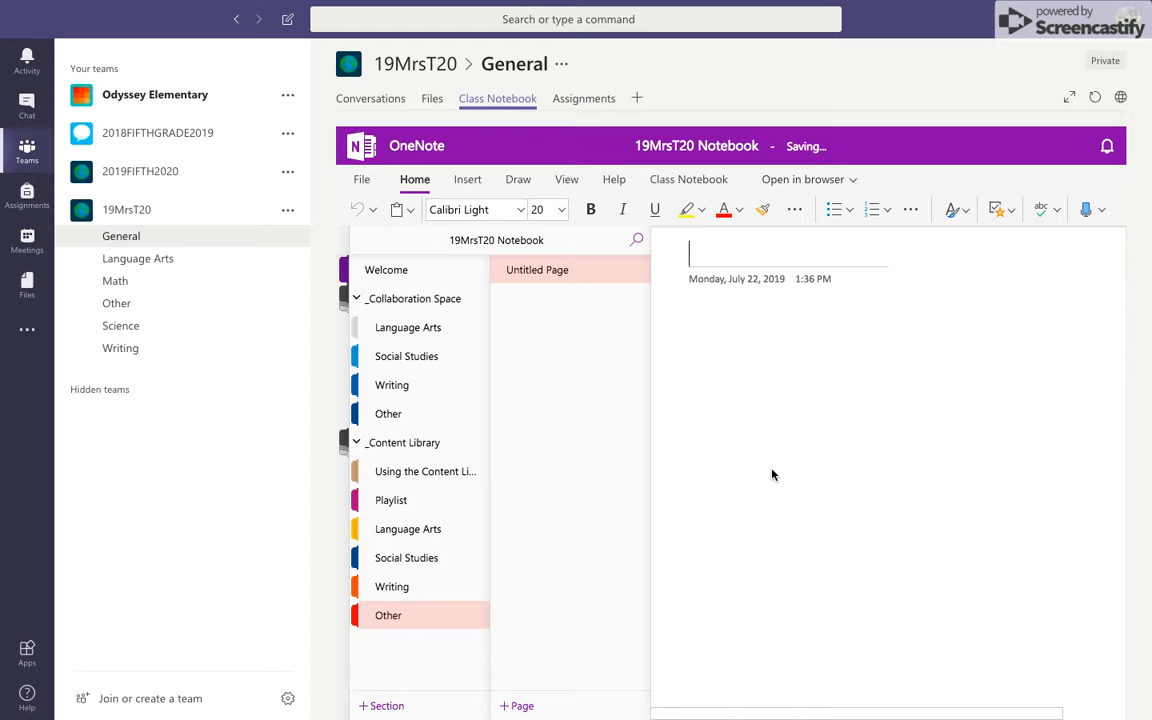
# - Take the Teams window out of full screen and switch to the Google Chrome window
pyautogui.moveTo(33, 4)
pyautogui.click(42, 27)
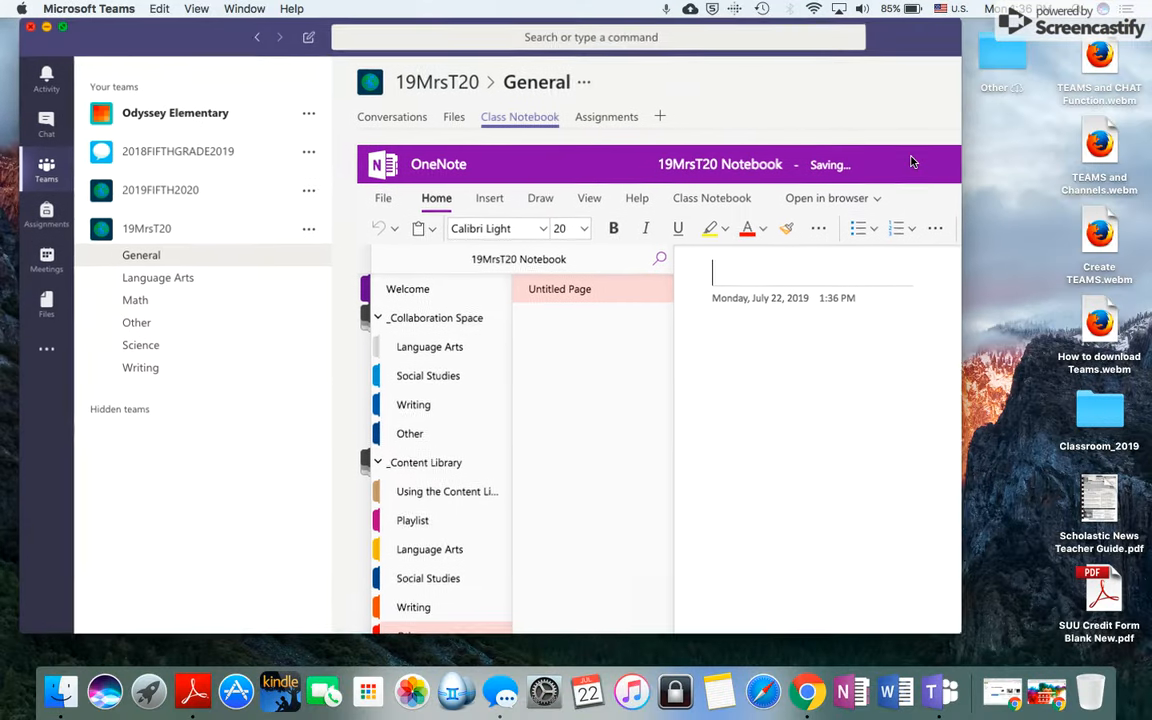
pyautogui.click(1045, 690)
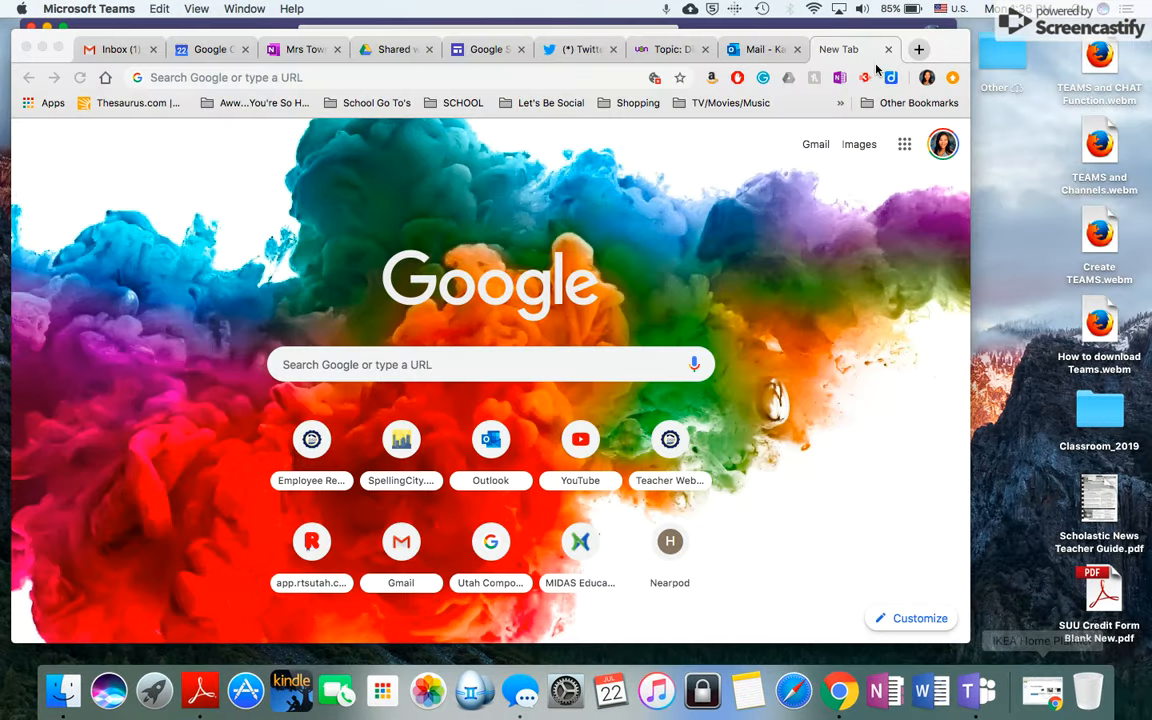